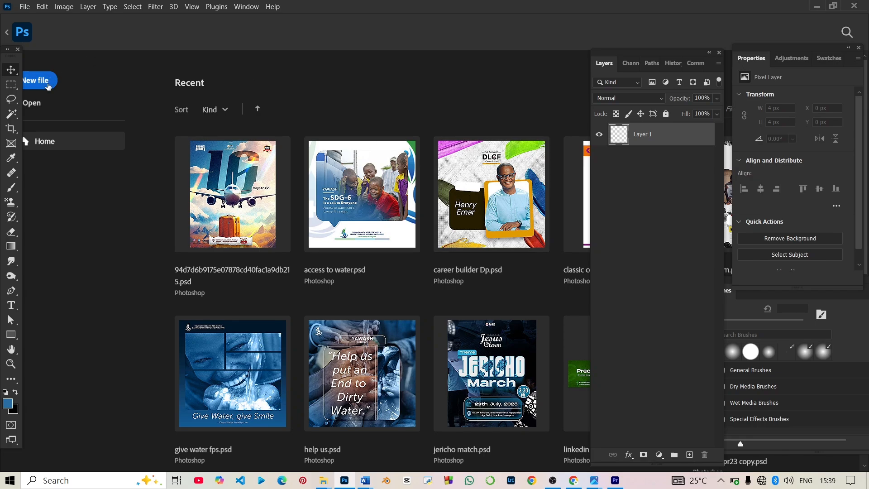
Step: Create a 1024×1024 px document and add a pure white (ffffff) solid color fill layer
left_click(48, 81)
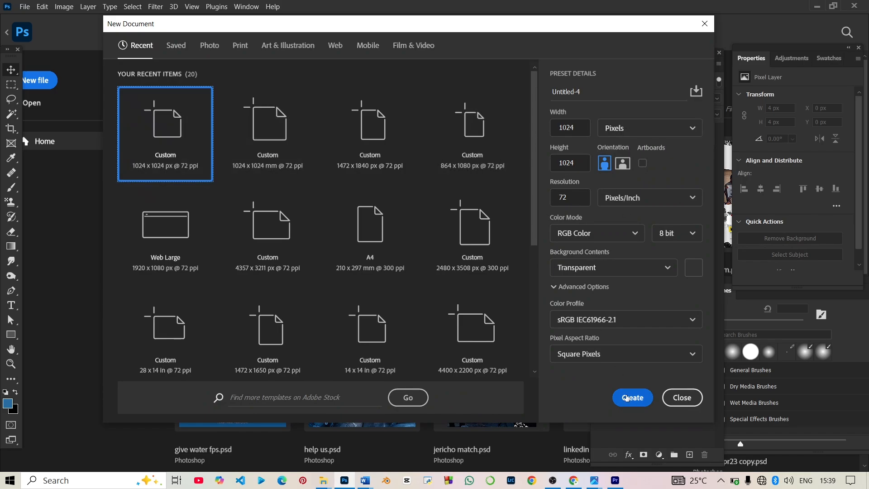
left_click(627, 398)
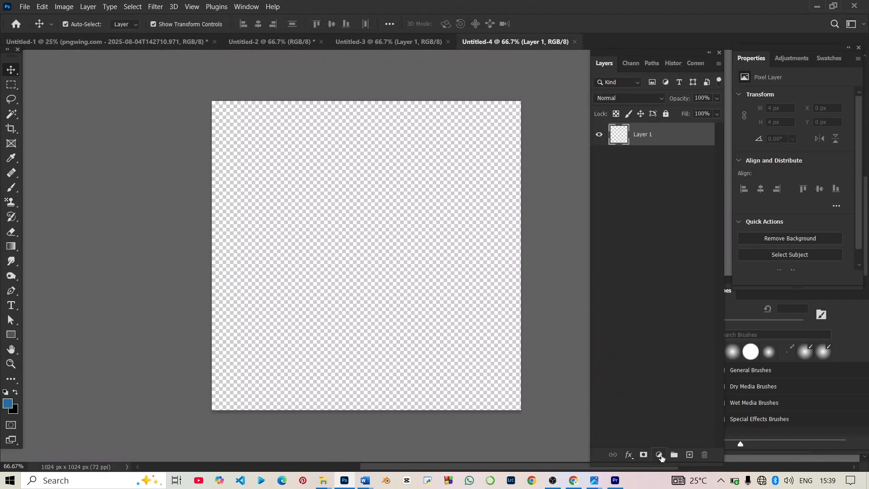
left_click(660, 454)
left_click(677, 259)
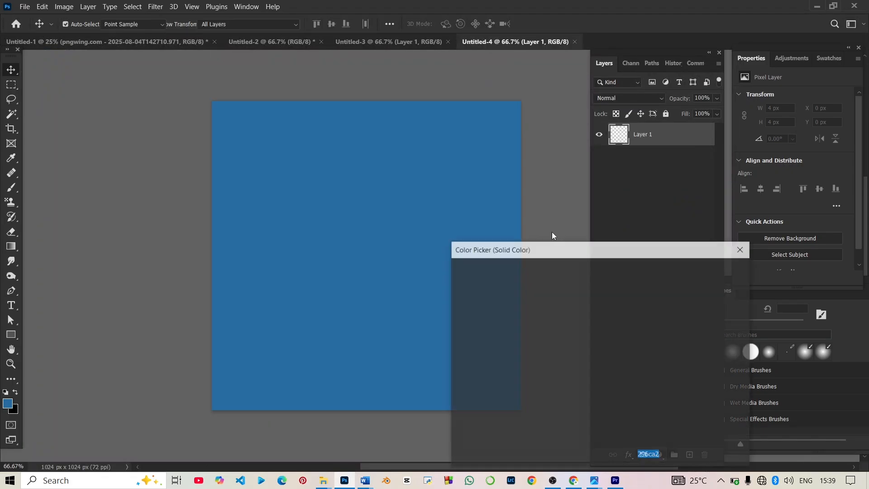
left_click_drag(474, 287, 429, 253)
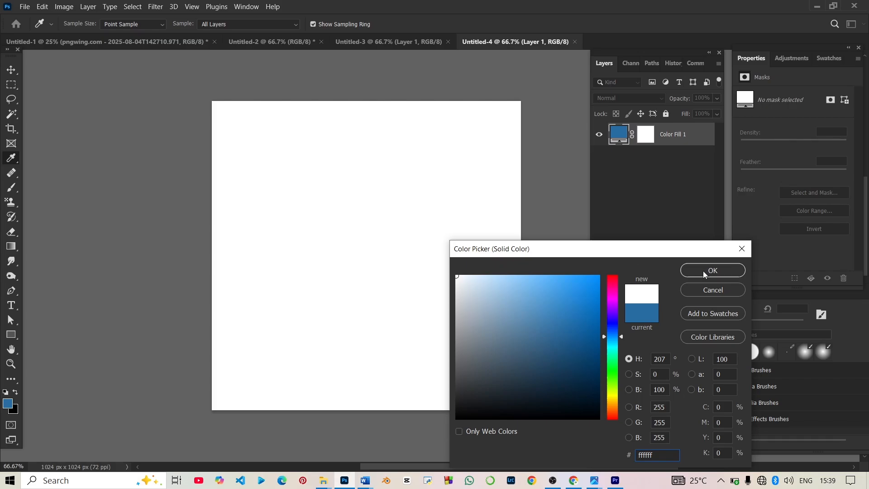
left_click(704, 272)
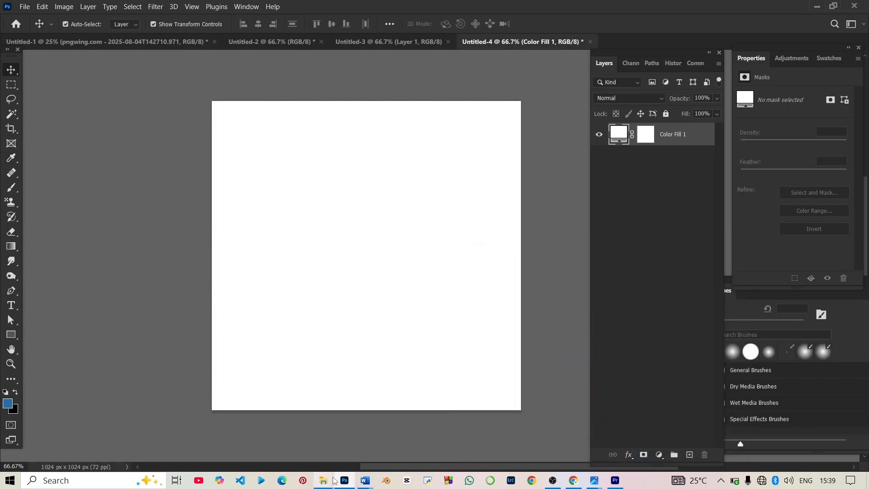
Step: Select the skyline, road, flare and Mercedes images in Downloads and drag them into Untitled-4
mouse_move(334, 481)
left_click(290, 444)
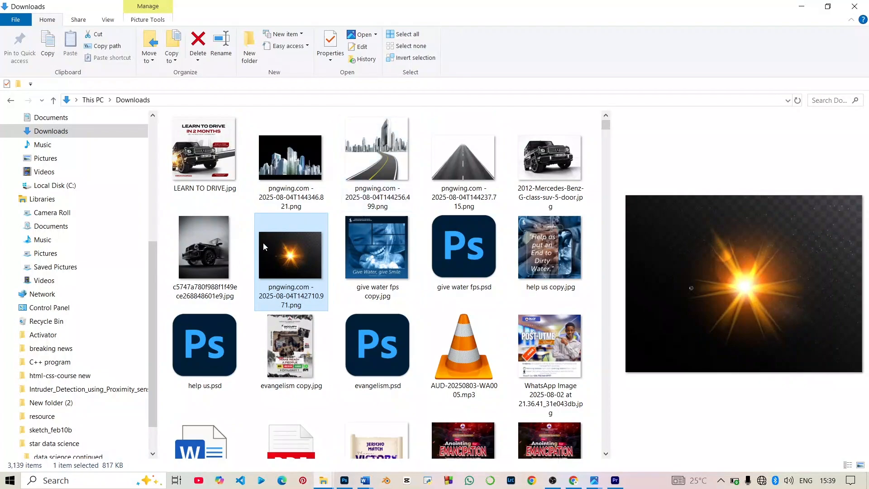
left_click(311, 155, "ctrl")
left_click(446, 173, "ctrl")
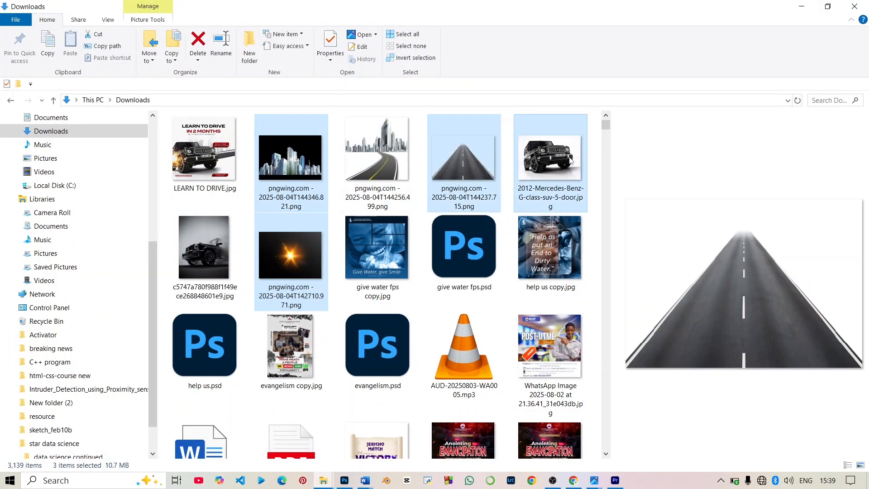
left_click(570, 160, "ctrl")
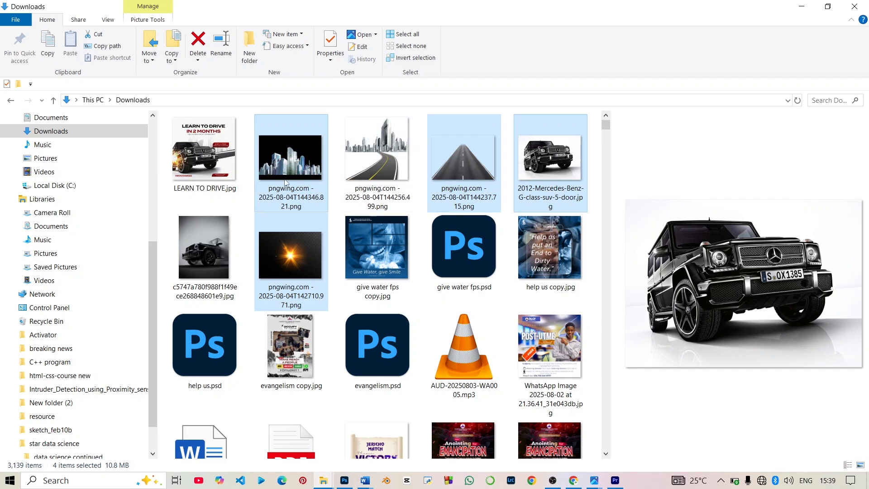
left_click_drag(284, 180, 343, 325)
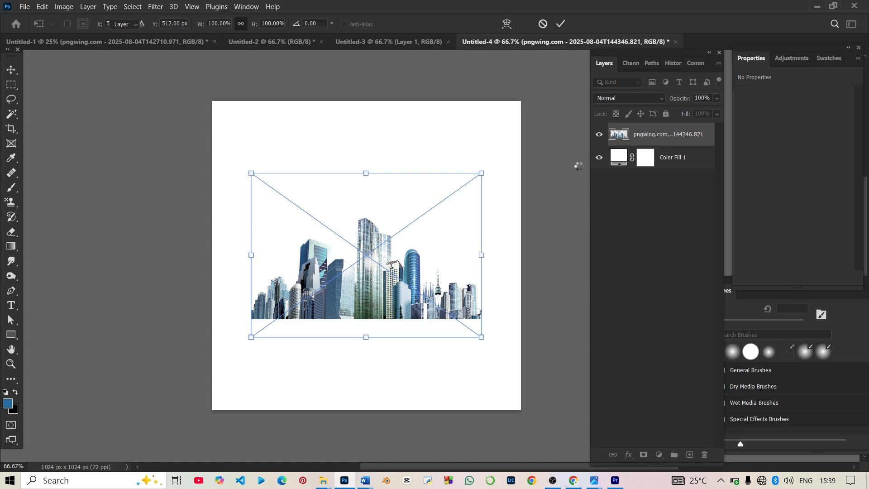
Step: Commit the four placed images: skyline, road, car and sun flare
key("Return")
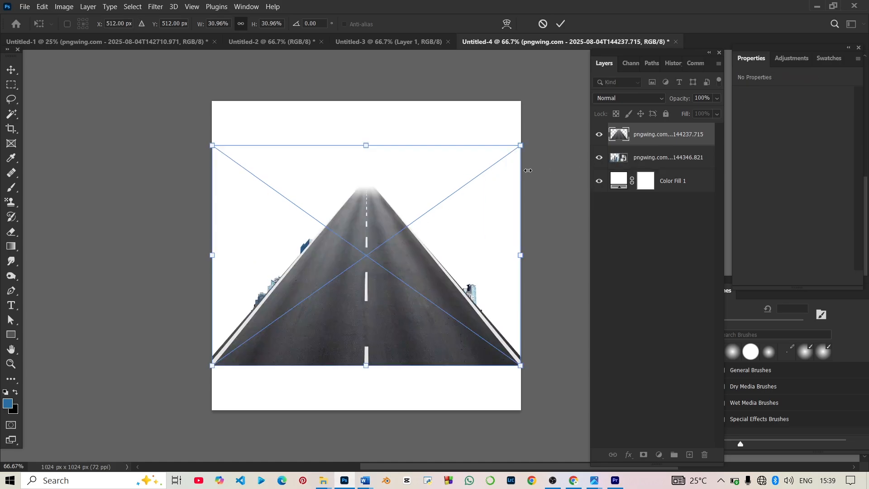
key("Return")
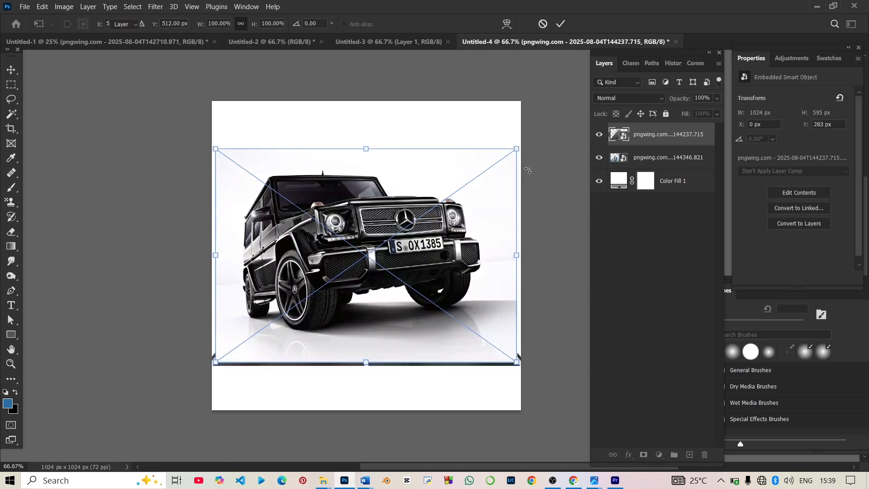
key("Return")
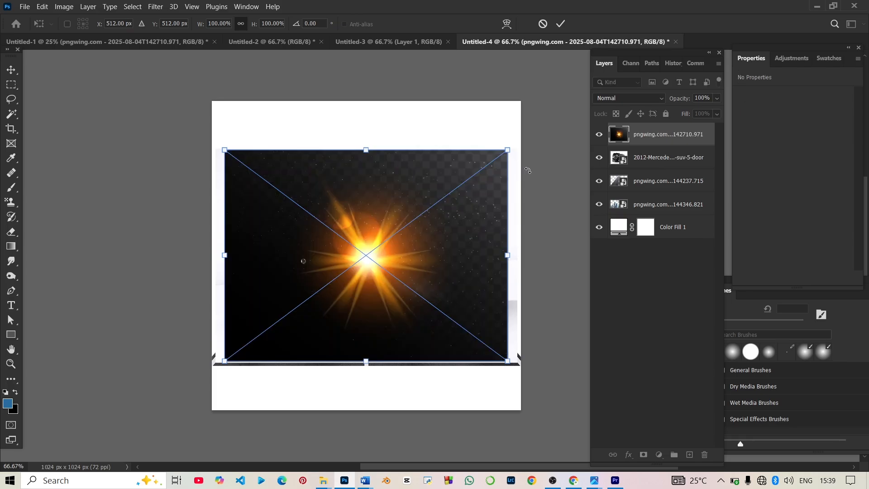
key("Return")
Step: Hide the flare, car and skyline layers, leaving only the road visible and selected
left_click(602, 133)
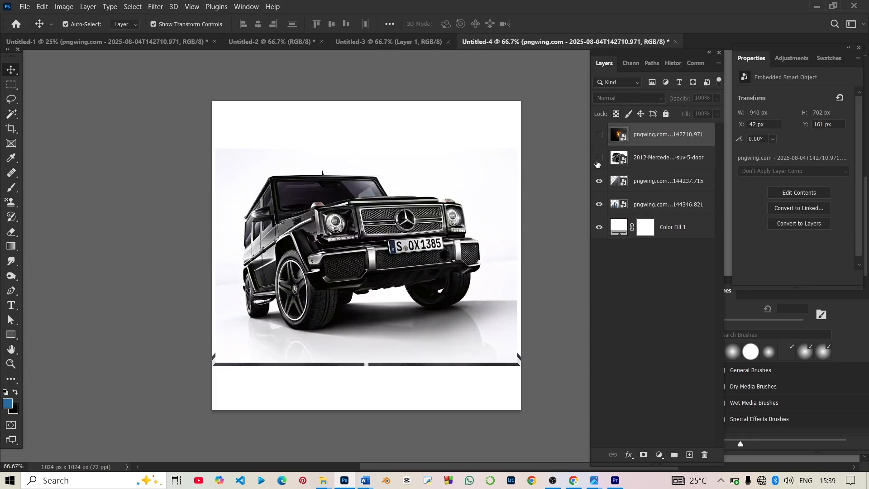
left_click(599, 158)
left_click(600, 181)
left_click(601, 203)
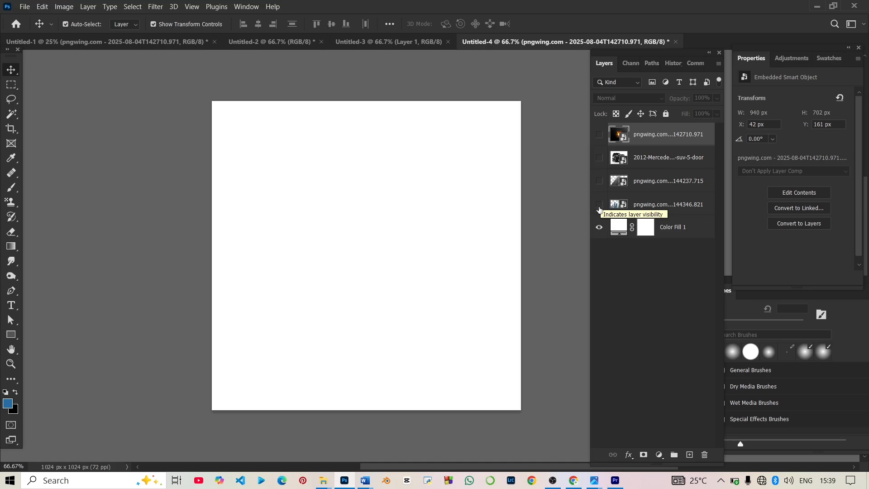
left_click(600, 206)
left_click(600, 206)
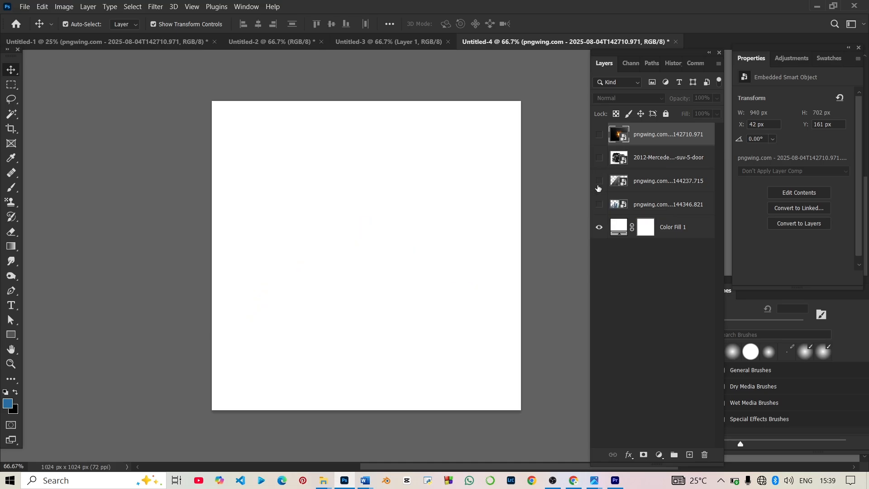
left_click(600, 182)
left_click(363, 347)
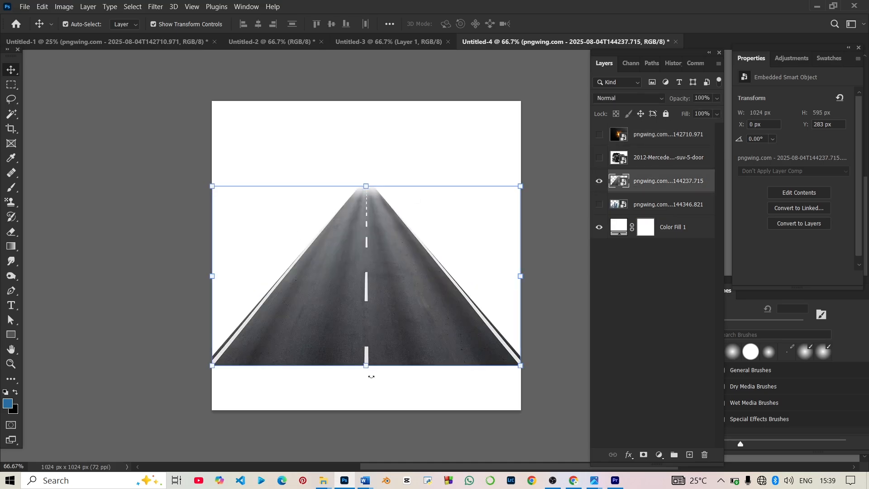
Step: Rotate the road about -51°, scale it to about 71% and move it to the canvas bottom
left_click_drag(388, 377, 564, 428)
key("Return")
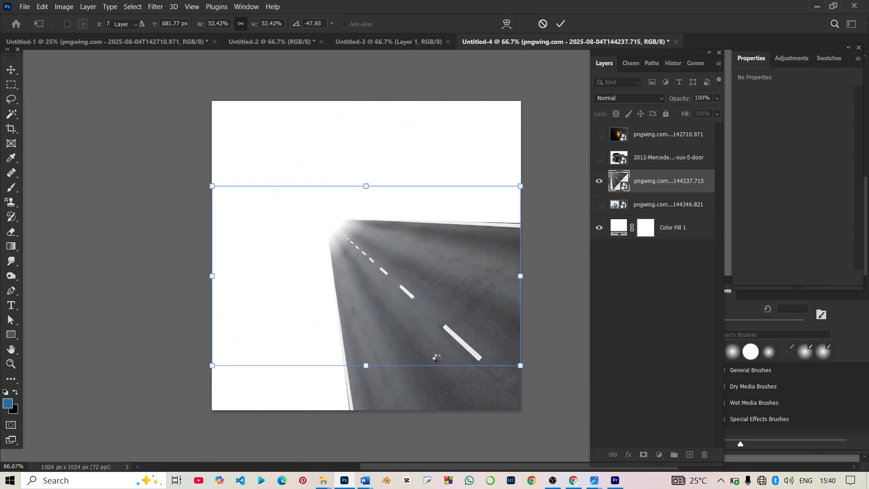
left_click_drag(430, 345, 235, 268)
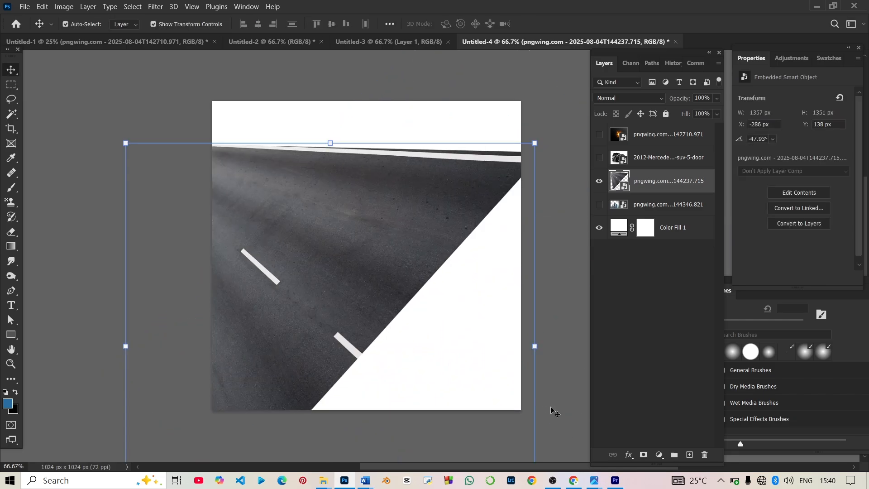
left_click_drag(536, 347, 652, 357)
left_click_drag(365, 347, 469, 434)
left_click_drag(409, 334, 410, 337)
left_click_drag(400, 392, 390, 449)
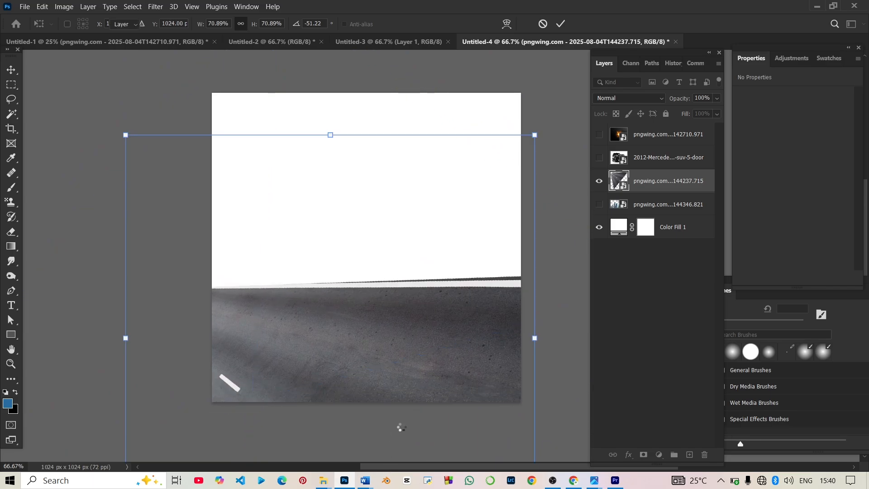
left_click(569, 257)
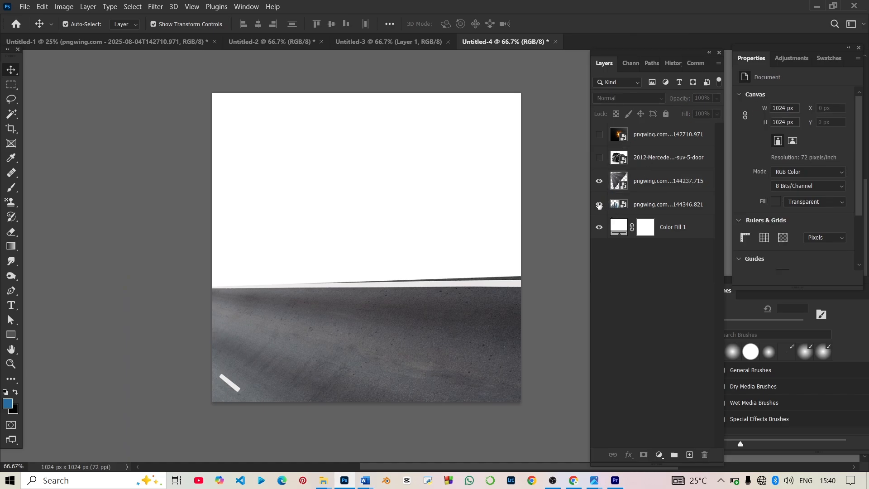
Step: Show the skyline, scale it to about 166% and slide it onto the road's horizon line
left_click(599, 205)
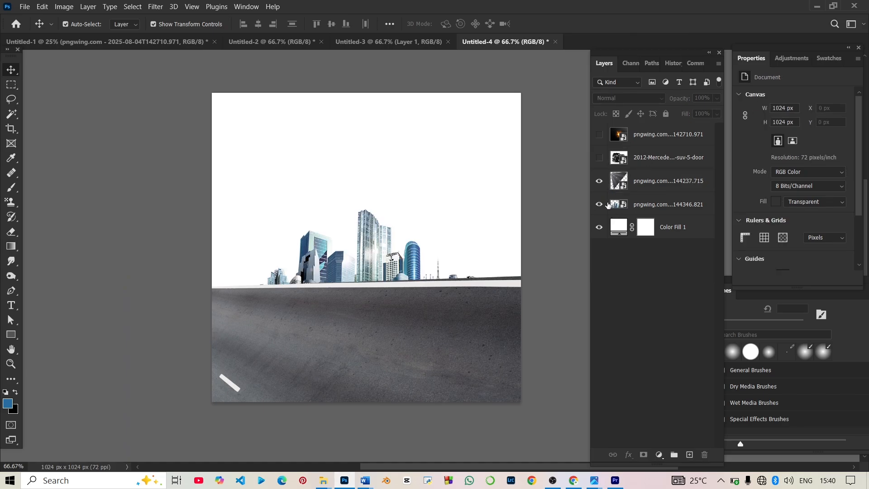
left_click(650, 213)
left_click_drag(414, 245, 383, 154)
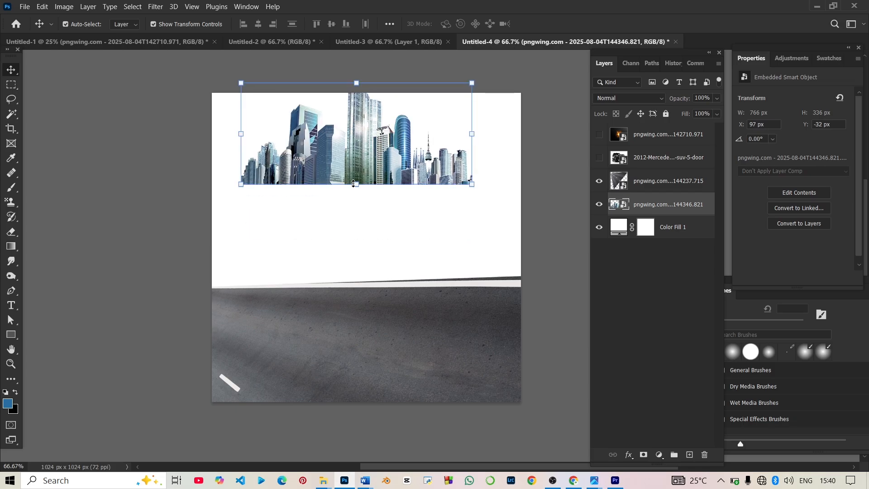
left_click_drag(361, 220, 358, 322)
left_click_drag(378, 242, 372, 254)
left_click_drag(385, 212, 382, 210)
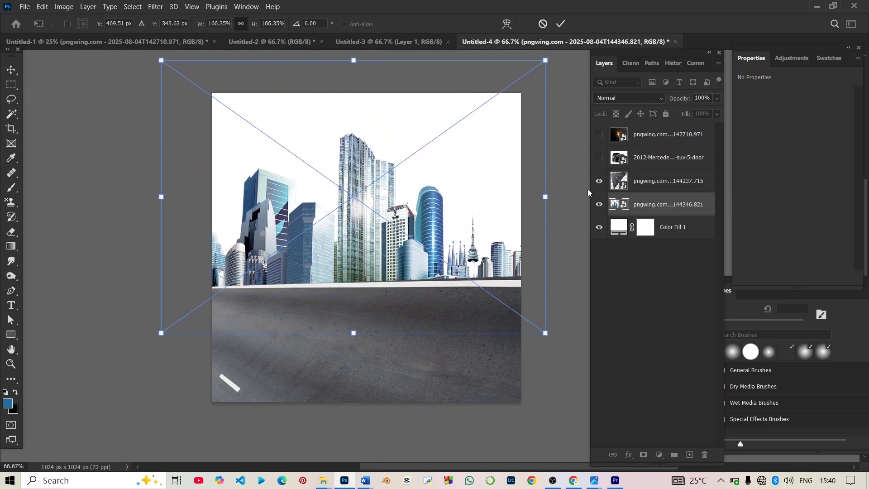
left_click(619, 183)
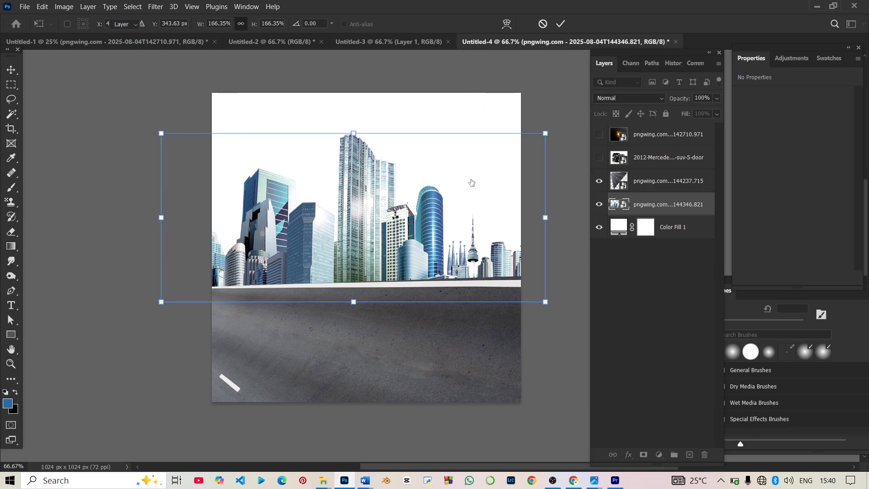
left_click(430, 233)
left_click_drag(431, 233, 416, 219)
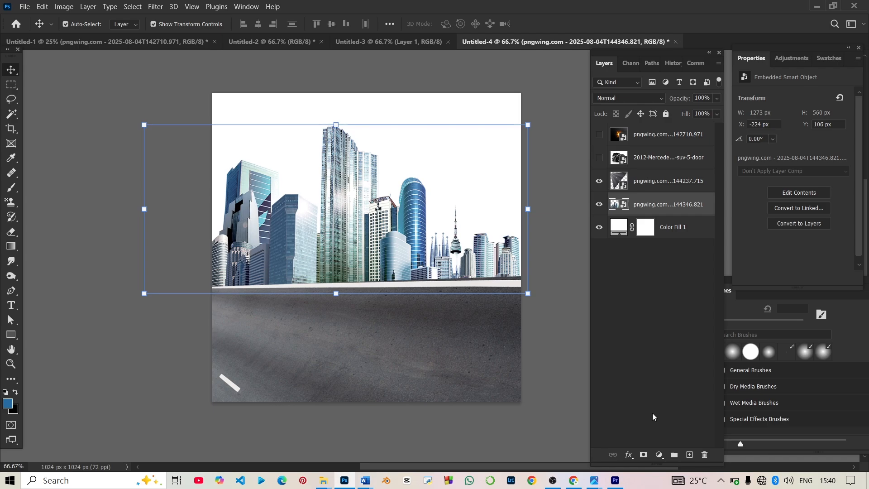
Step: Add a Hue/Saturation adjustment that fully desaturates the skyline
left_click(659, 453)
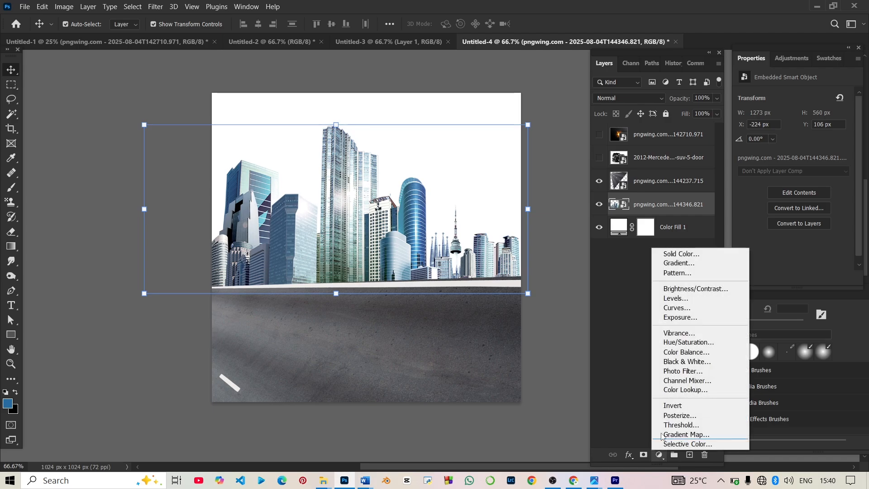
left_click(685, 343)
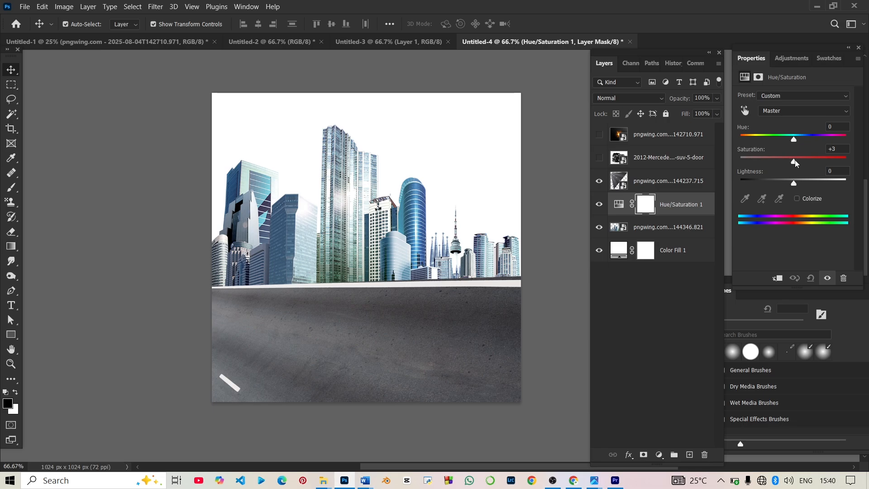
left_click_drag(796, 163, 730, 164)
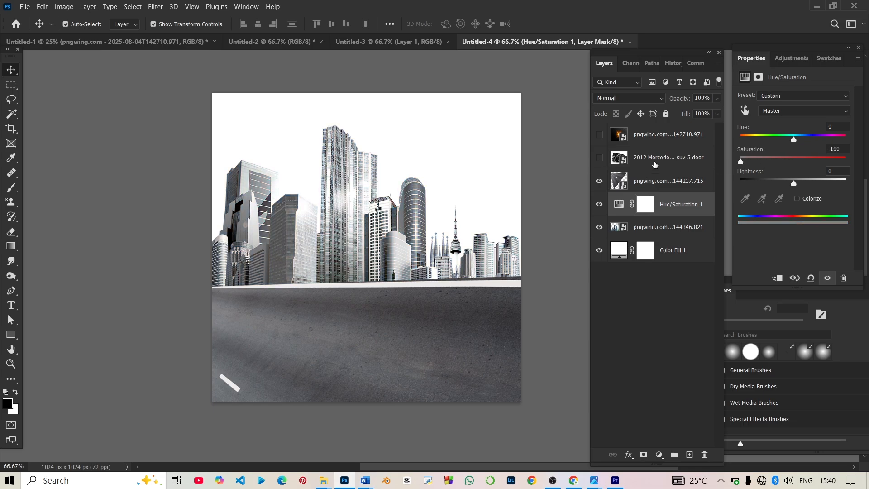
Step: Mask the skyline layer and brush its upper building tops away into the white background
left_click(645, 236)
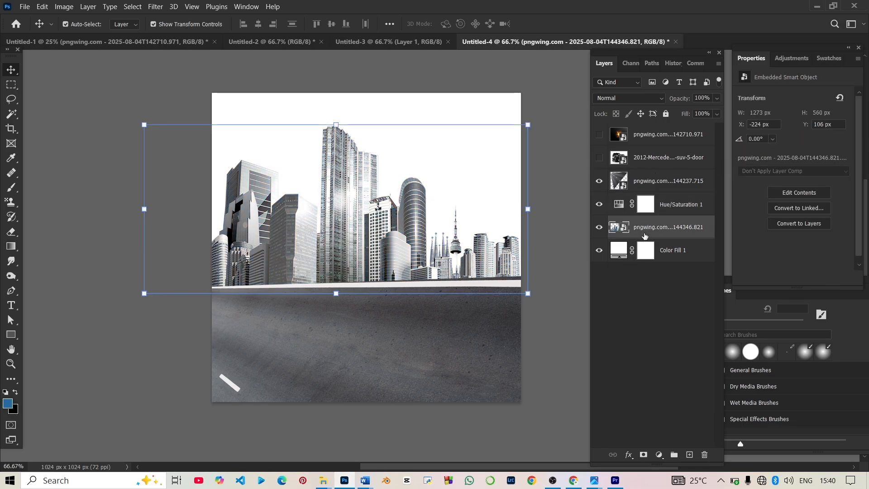
left_click(643, 455)
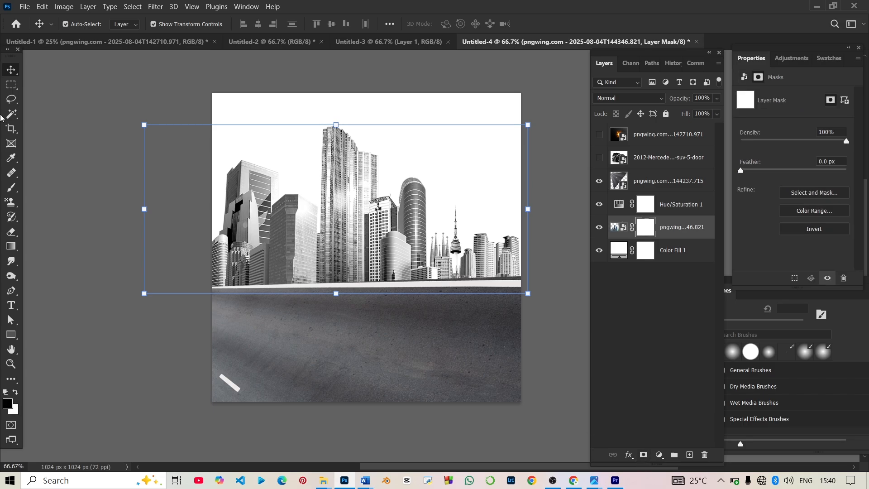
key("b")
mouse_move(326, 142)
left_mouse_down()
mouse_move(240, 136)
mouse_move(213, 154)
mouse_move(170, 251)
left_mouse_up()
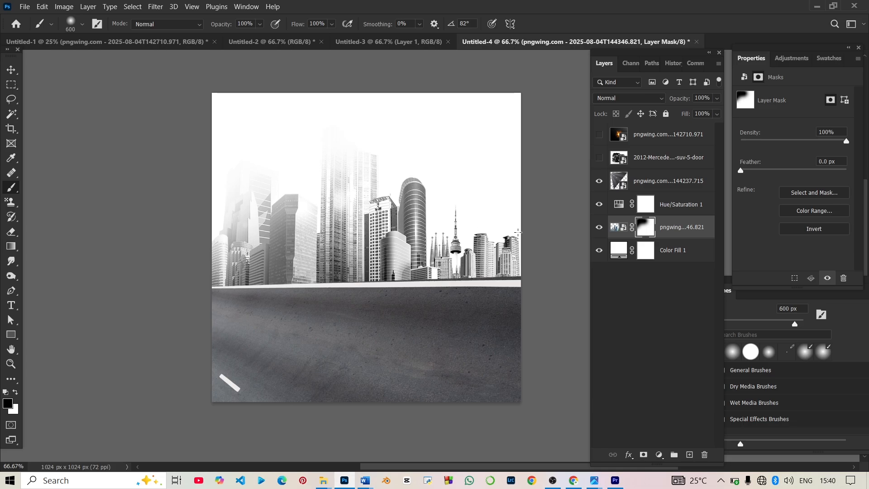
left_click_drag(503, 202, 444, 180)
left_click(343, 193)
left_click(412, 195)
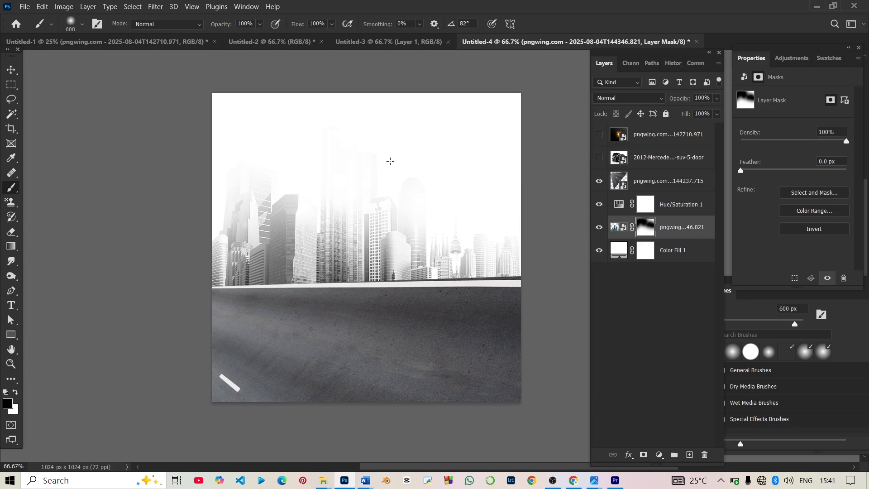
left_click(266, 169)
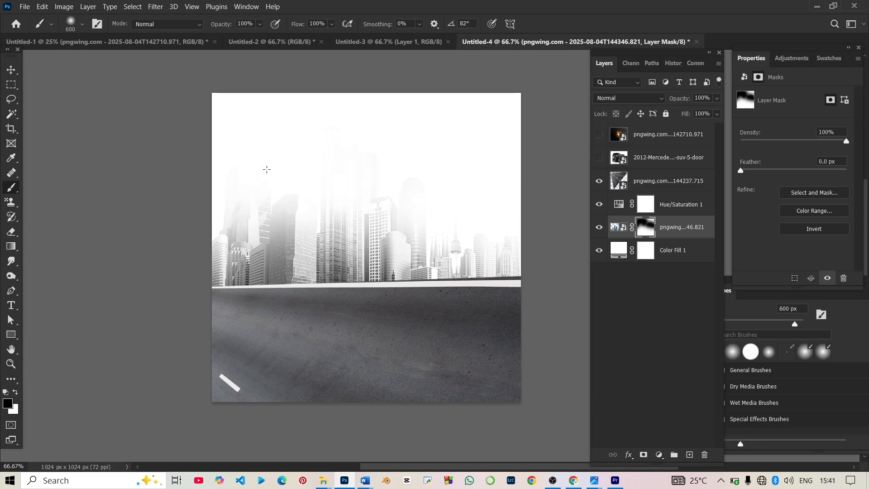
left_click(13, 69)
left_click(183, 375)
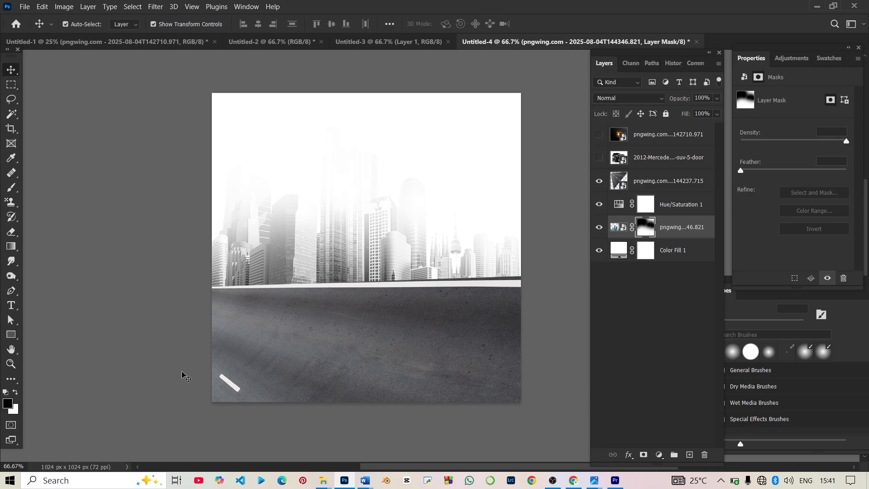
Step: Draw a white-filled rectangle spanning the lower poster
left_click(11, 334)
left_click(91, 335)
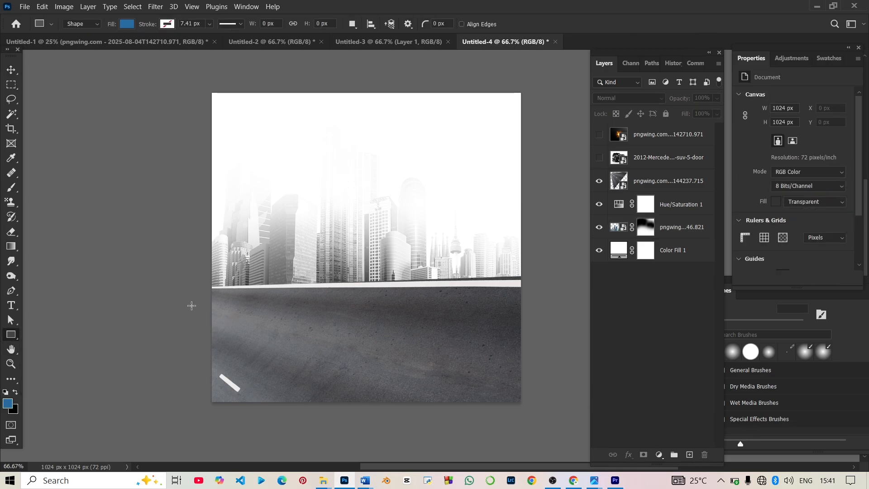
left_click_drag(138, 320, 660, 411)
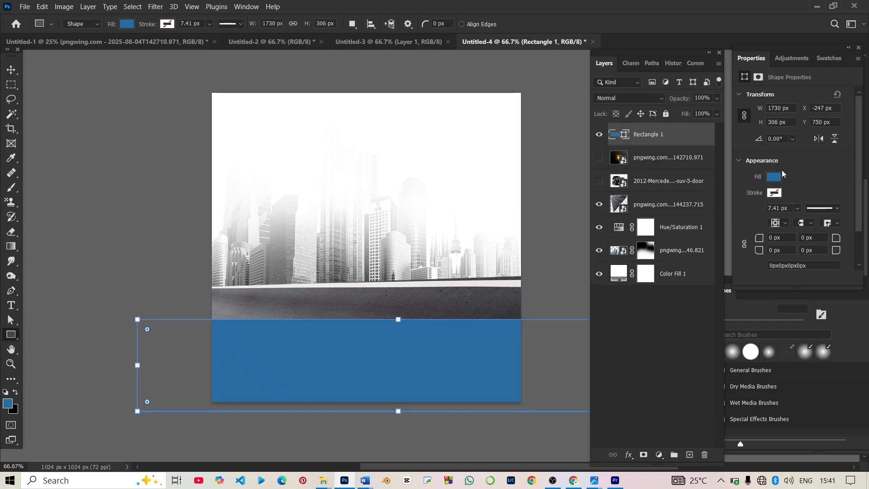
left_click(782, 175)
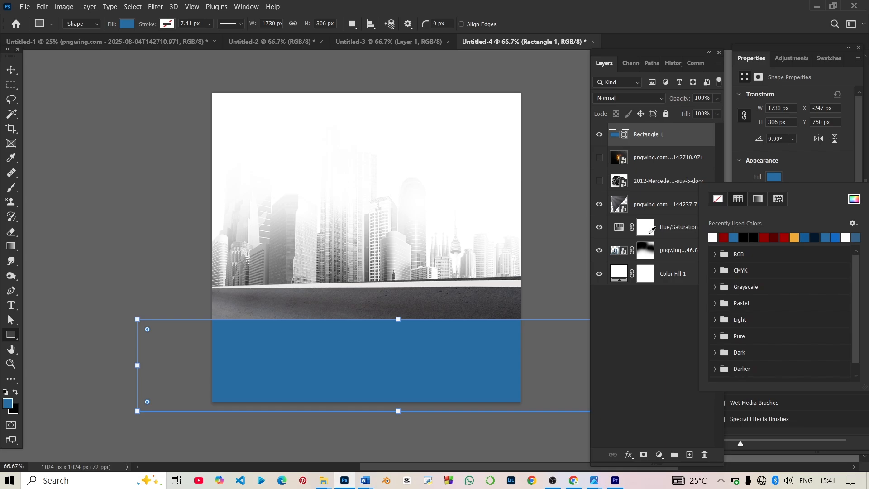
left_click(653, 230)
Step: Rotate the white rectangle about -10.7° and scale it to about 137.5%
key("v")
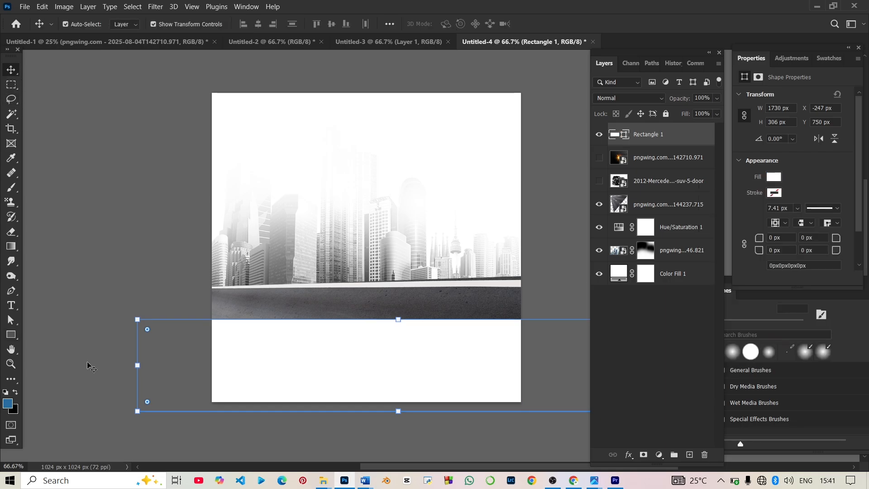
left_click_drag(127, 368, 130, 419)
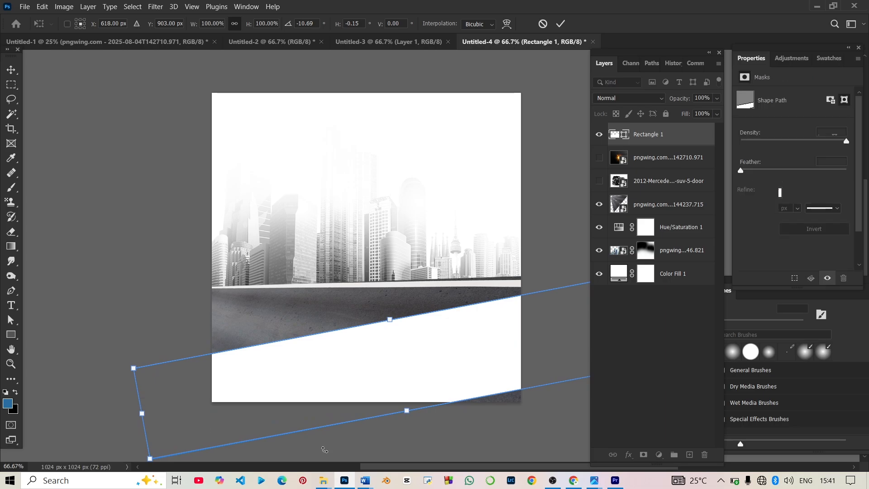
left_click_drag(407, 412, 381, 445)
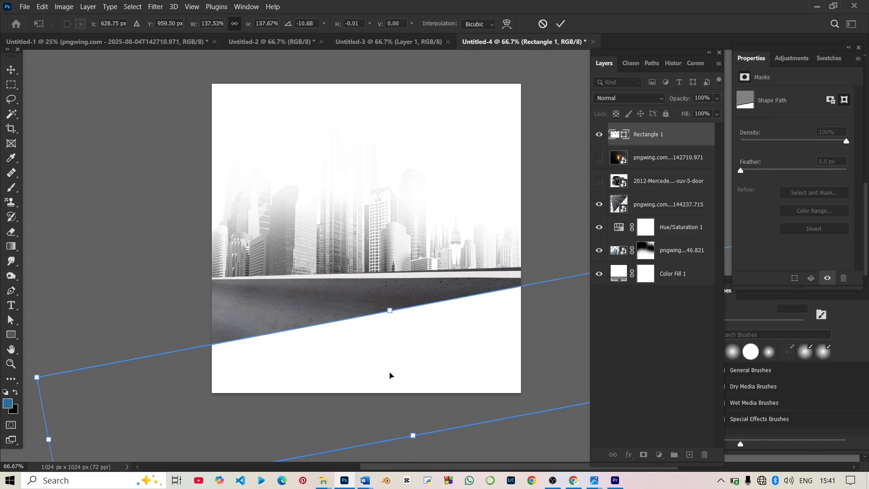
key("Return")
left_click(56, 146)
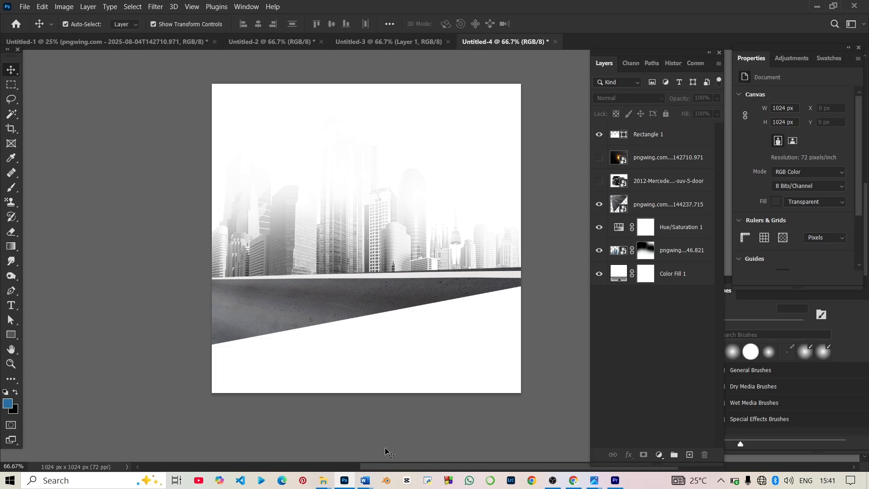
Step: Show the Mercedes layer, enlarge it and shift it down and to the left
left_click(606, 184)
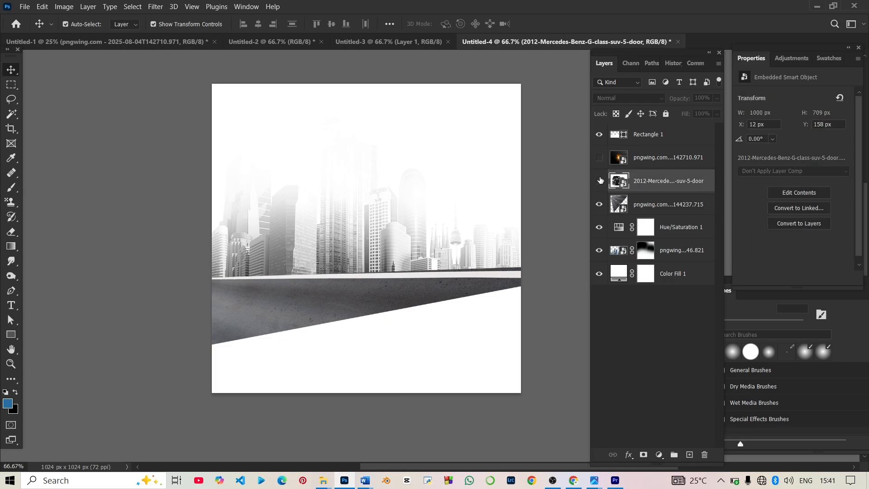
left_click(599, 181)
left_click_drag(314, 248, 281, 269)
left_click_drag(211, 348, 180, 373)
left_click_drag(359, 176, 356, 197)
key("Return")
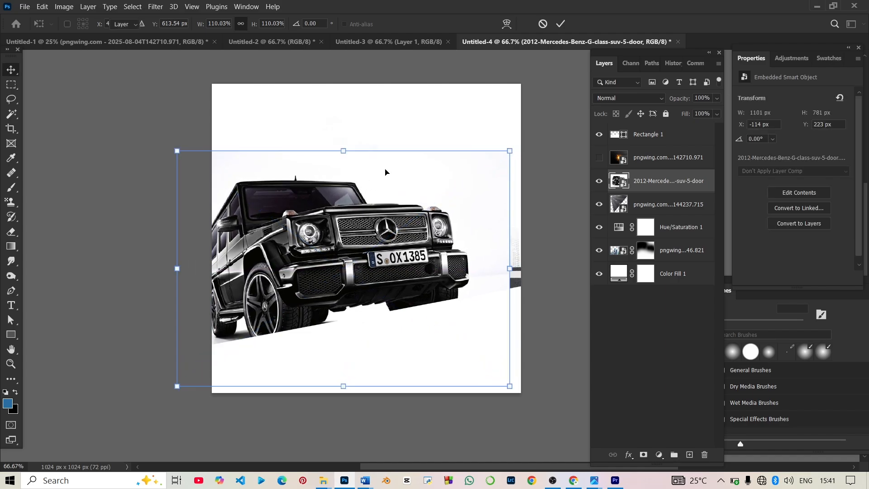
Step: Move Rectangle 1 beneath the Mercedes layer in the layer stack
mouse_move(649, 178)
left_mouse_down()
mouse_move(649, 189)
mouse_move(649, 152)
mouse_move(644, 179)
left_mouse_up()
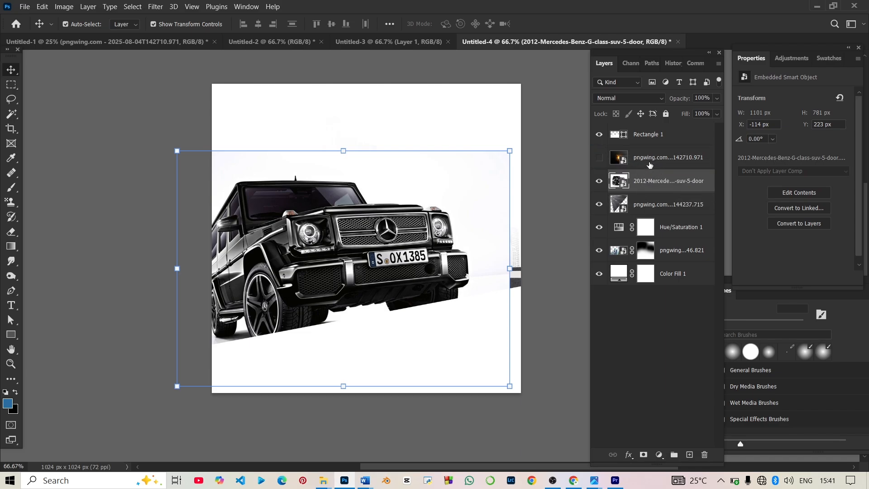
left_click_drag(656, 144, 650, 192)
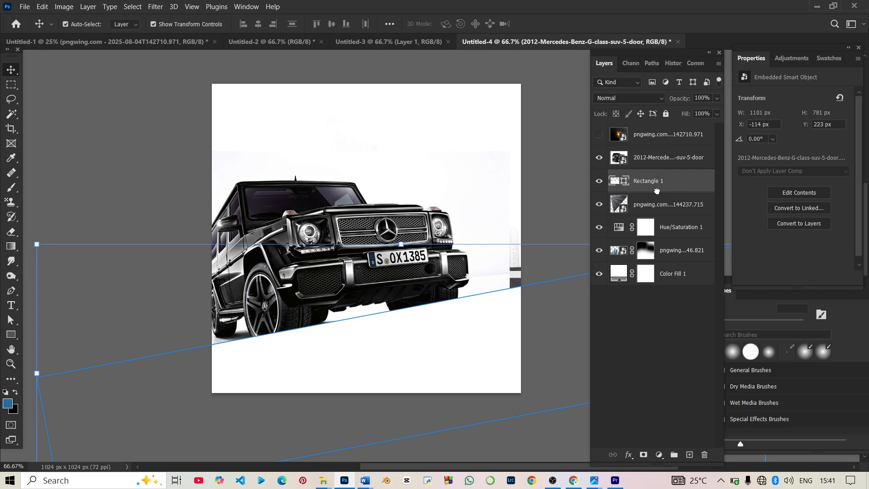
left_click(650, 158)
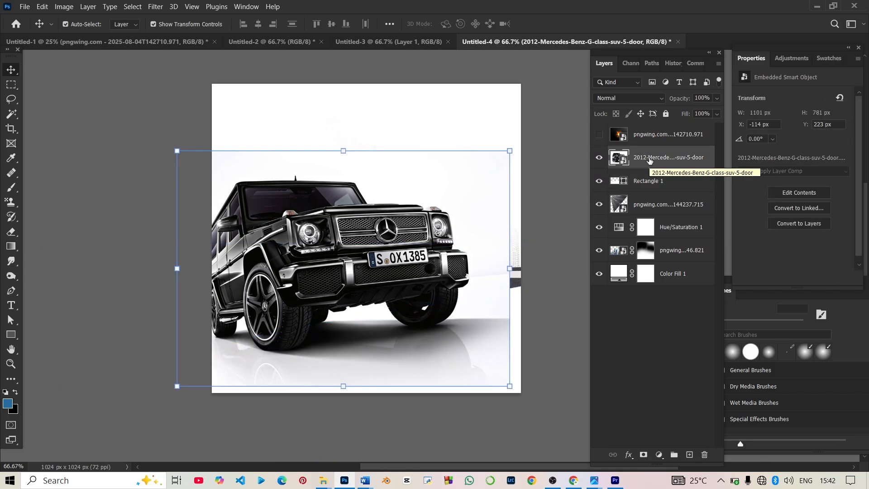
Step: Duplicate the car layer, select the subject, expand the selection and mask the copy to it
key("ctrl+j")
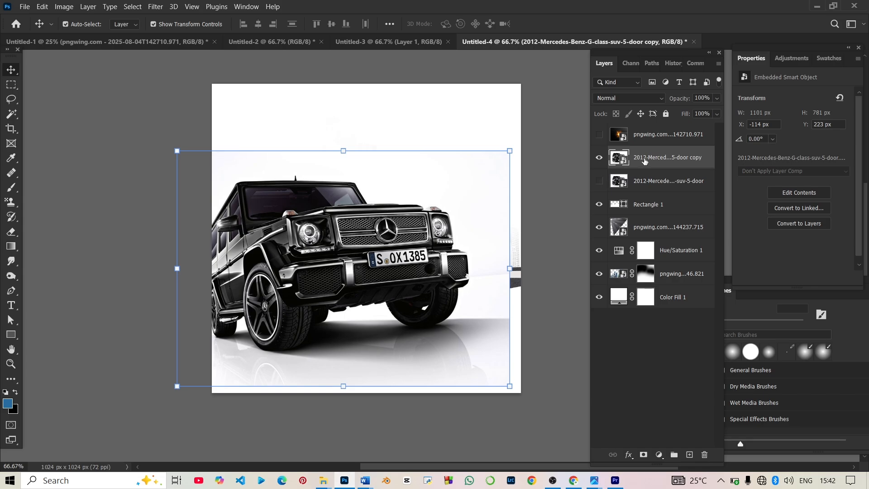
left_click(127, 7)
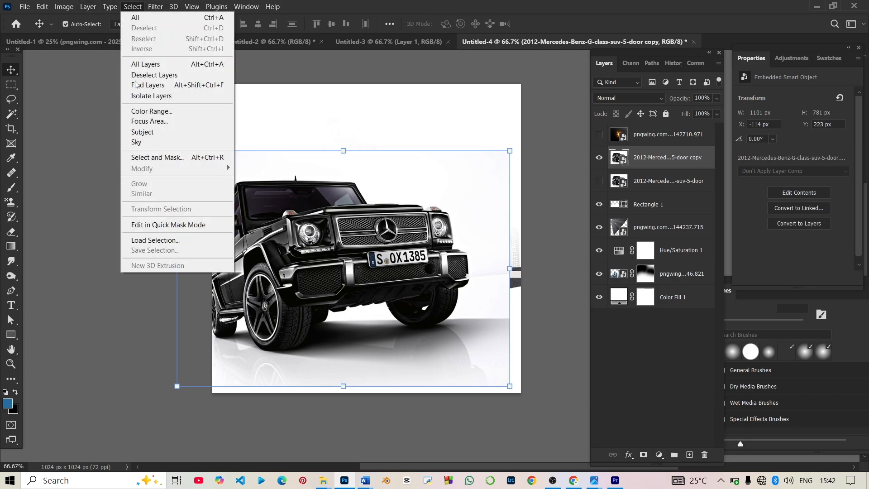
left_click(151, 131)
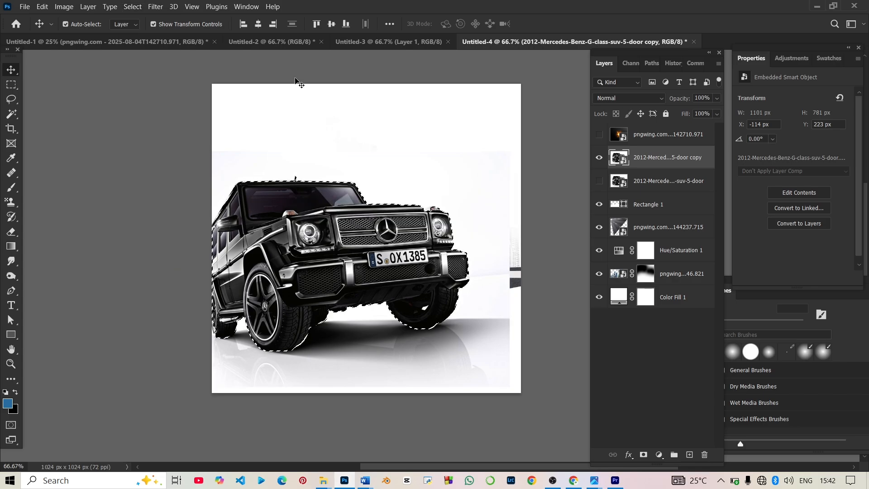
left_click(133, 6)
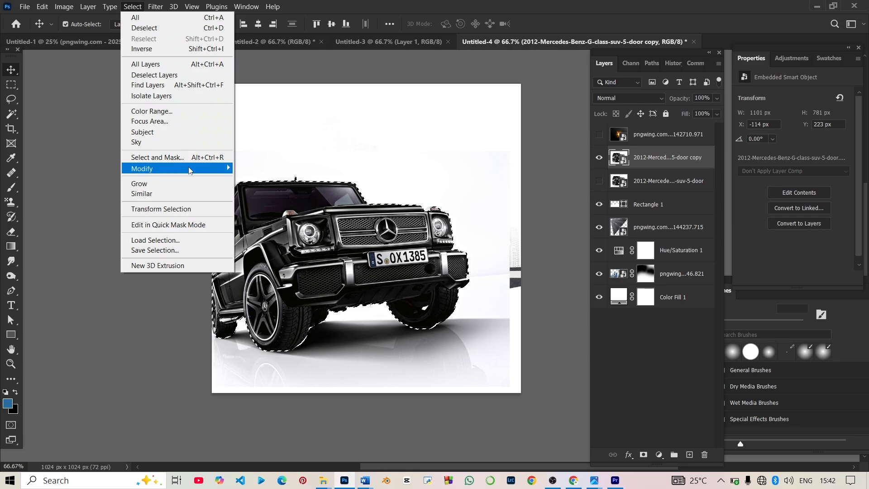
mouse_move(189, 170)
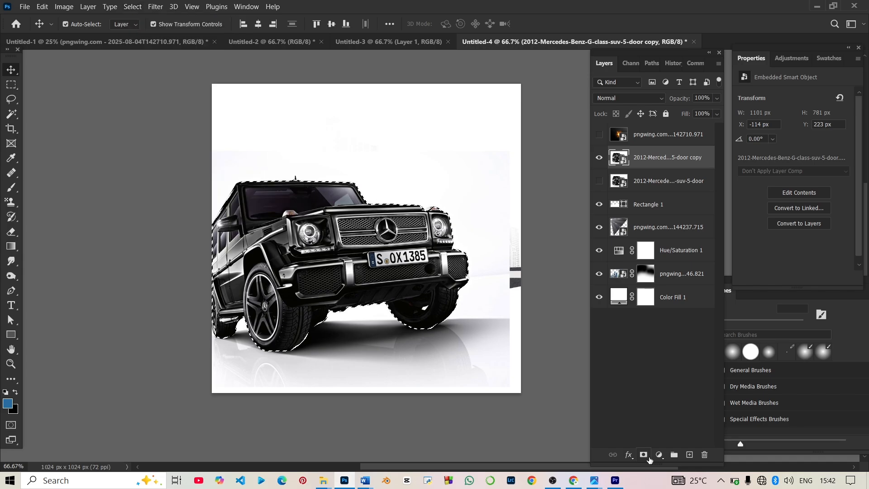
left_click(644, 455)
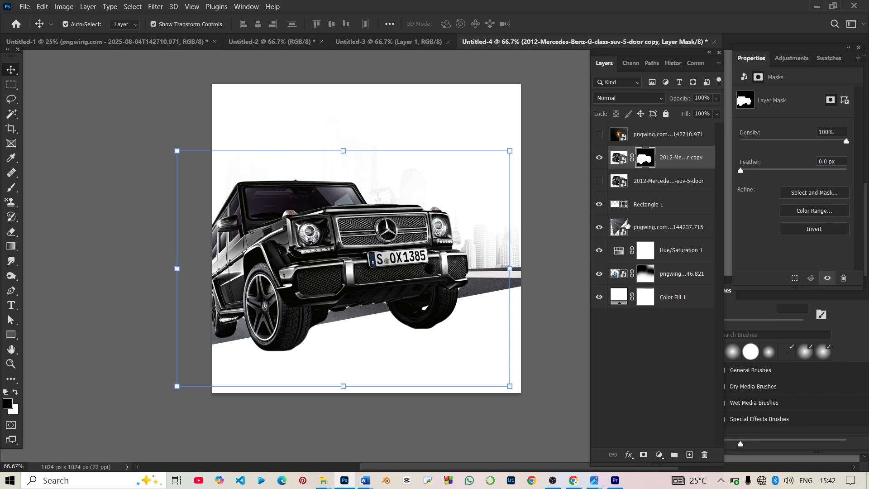
Step: Mask the original car layer and paint out the white backdrop right of the SUV, enlarging the brush to 175 px
left_click(620, 181)
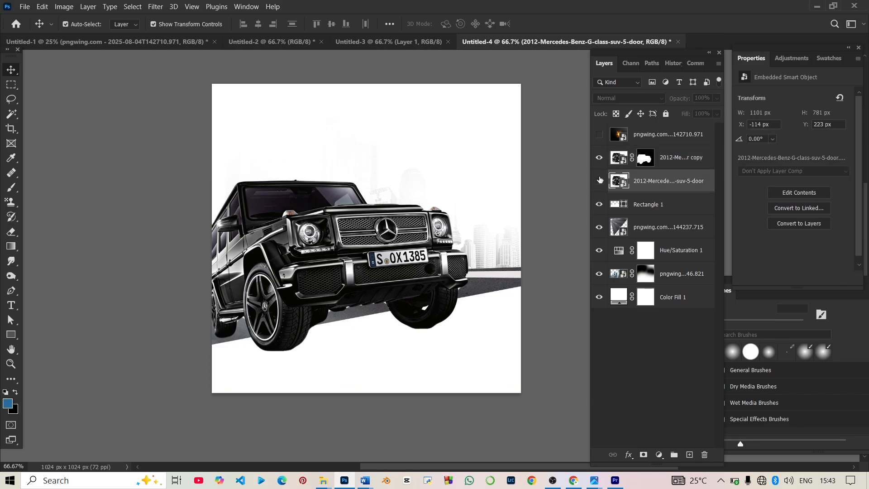
left_click(600, 181)
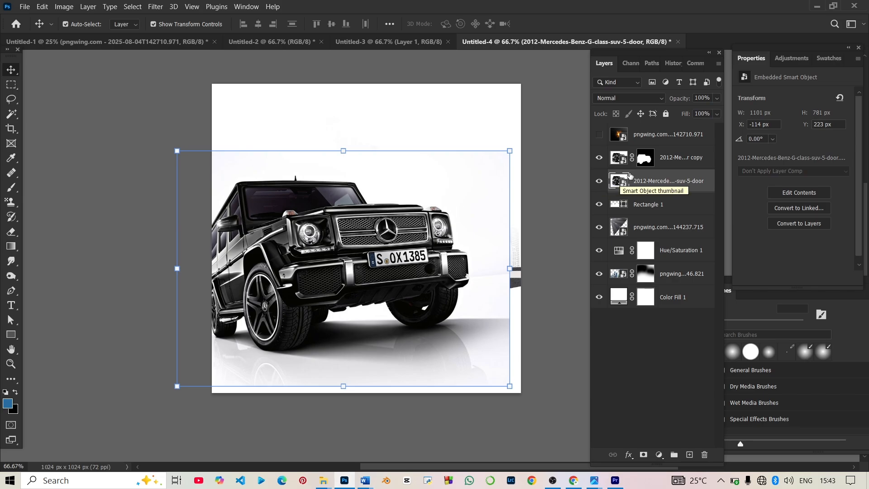
left_click(11, 187)
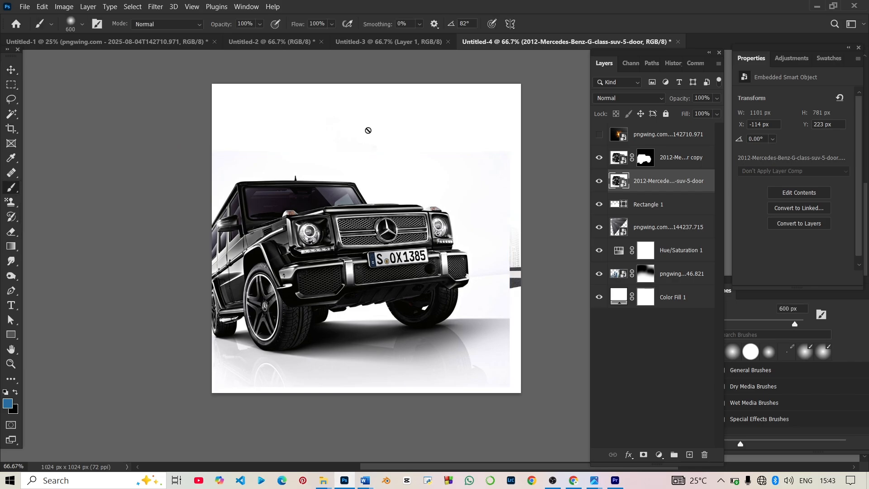
left_click(368, 130)
left_click(530, 189)
left_click(644, 455)
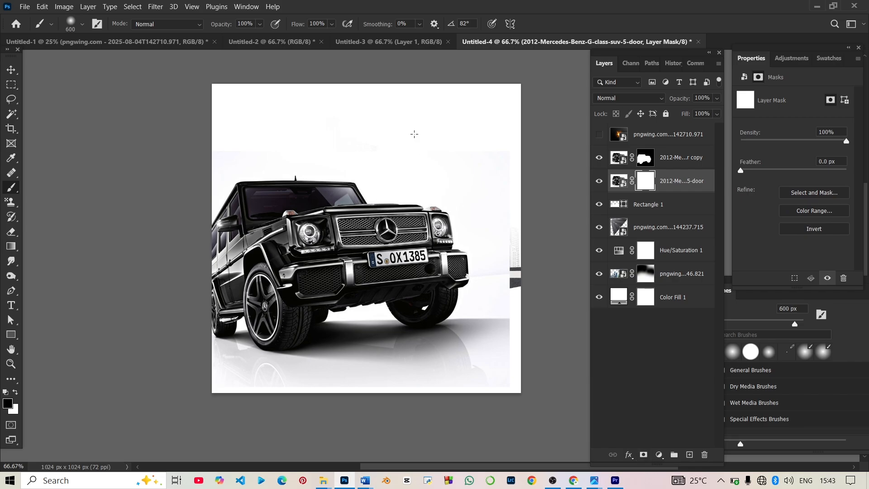
mouse_move(475, 165)
left_mouse_down()
mouse_move(381, 187)
mouse_move(316, 217)
mouse_move(491, 208)
mouse_move(370, 226)
mouse_move(510, 230)
mouse_move(416, 205)
mouse_move(462, 197)
left_mouse_up()
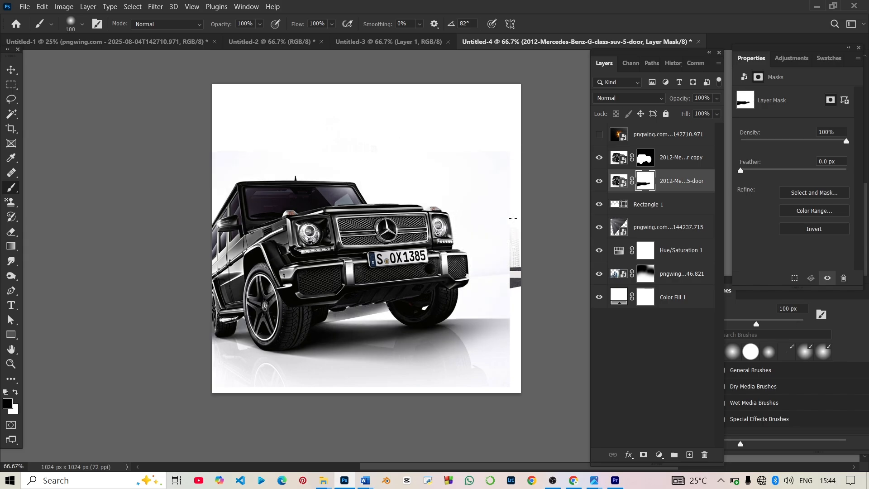
mouse_move(513, 218)
left_mouse_down()
mouse_move(482, 293)
mouse_move(444, 174)
mouse_move(461, 239)
mouse_move(470, 231)
mouse_move(462, 271)
left_mouse_up()
key("bracketright")
key("bracketright")
key("bracketright")
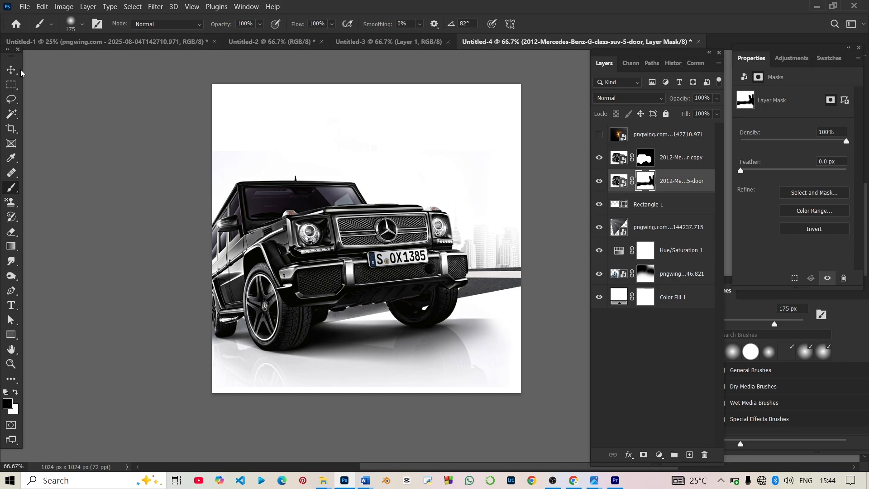
Step: Show the orange flare layer, move it onto the car's left side, and blend it with Linear Dodge (Add)
left_click(12, 70)
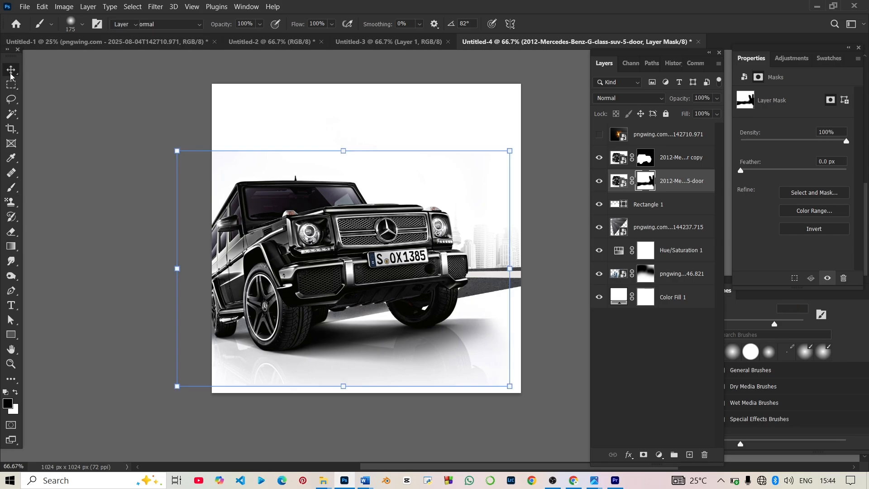
left_click(566, 243)
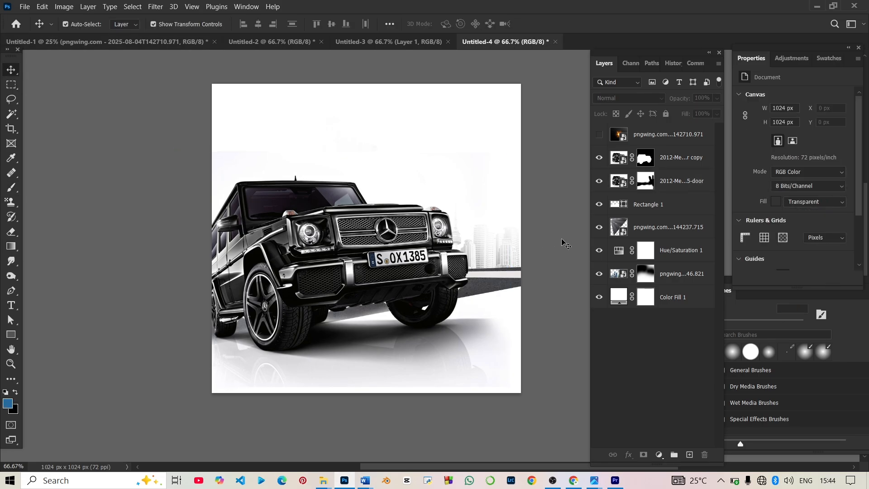
left_click(600, 135)
left_click_drag(320, 276, 230, 260)
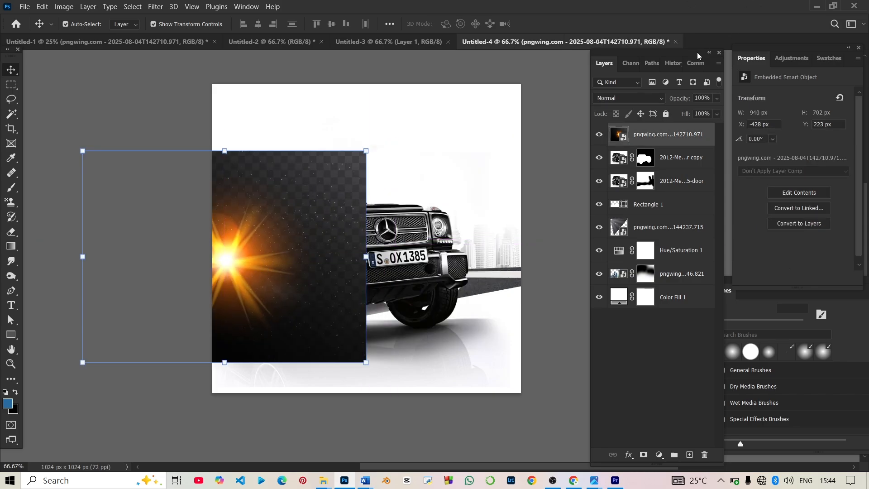
left_click(652, 98)
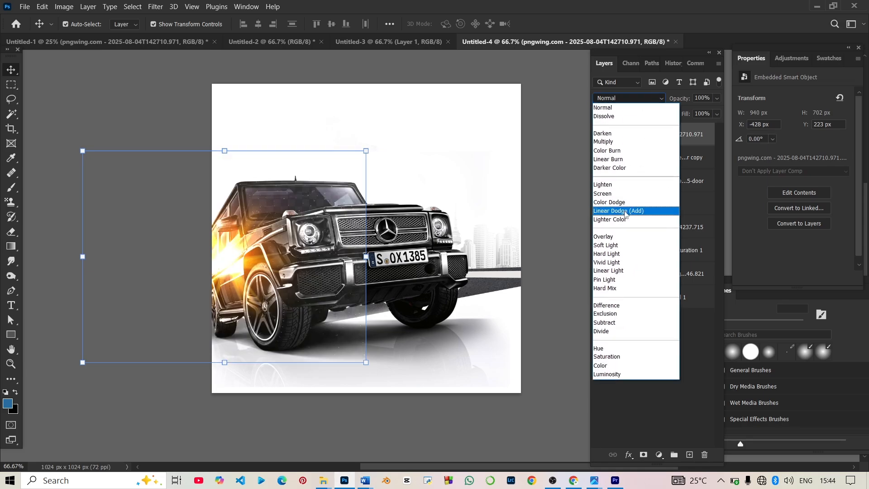
left_click(626, 215)
mouse_move(300, 274)
left_mouse_down()
mouse_move(299, 284)
mouse_move(287, 284)
left_mouse_up()
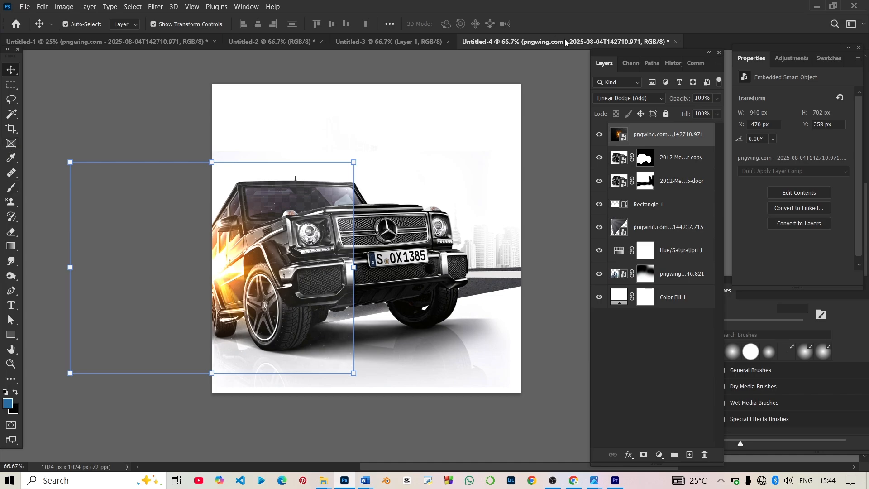
Step: Add a layer mask to the flare and paint black over the windshield to hide it there
left_click(644, 455)
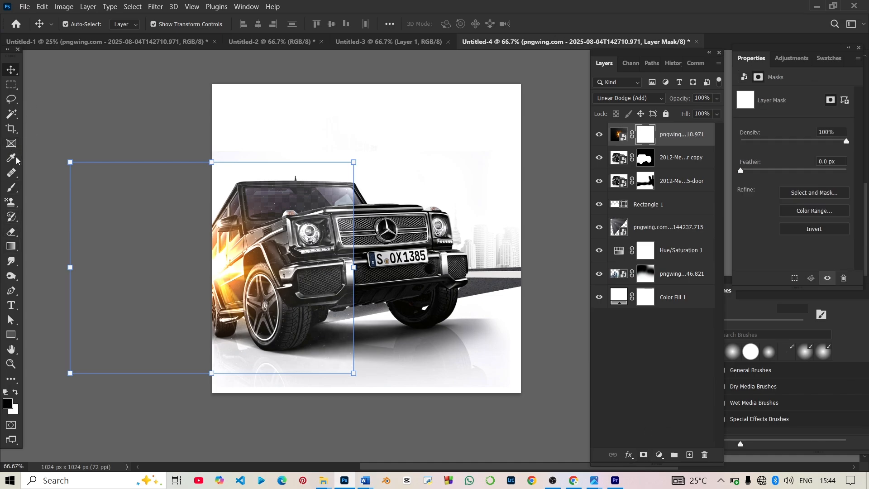
left_click(12, 187)
mouse_move(335, 194)
left_mouse_down()
mouse_move(346, 244)
mouse_move(333, 371)
left_mouse_up()
key("v")
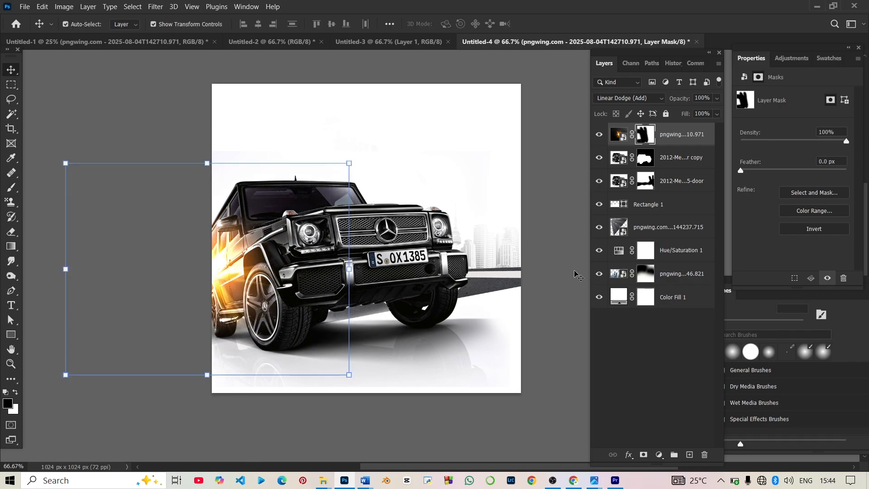
left_click(575, 275)
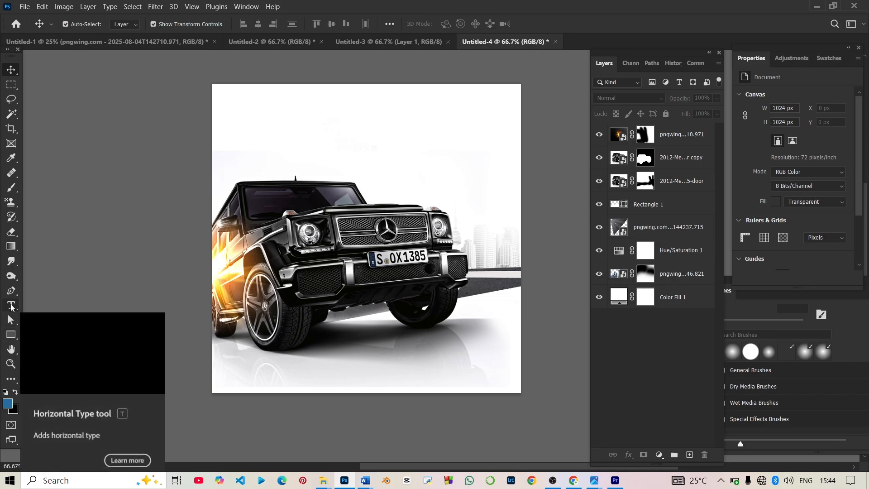
Step: Draw a 294 × 90 px blue rectangle to the right of the car and start rounding its corners
left_click(11, 334)
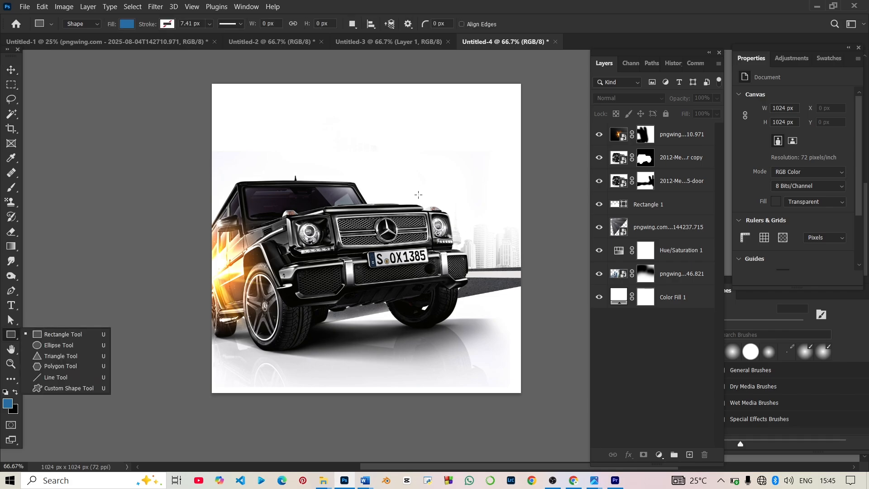
left_click_drag(418, 195, 507, 222)
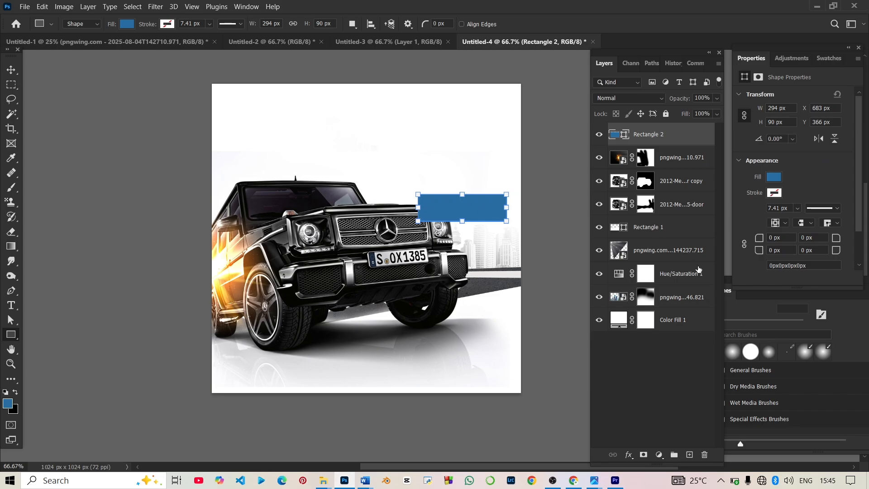
mouse_move(760, 251)
left_mouse_down()
mouse_move(804, 250)
mouse_move(753, 253)
left_mouse_up()
left_click(747, 246)
Step: Set the rectangle's corner radii to about 36 px on two opposite corners and 0 px on the others
double_click(773, 250)
type("0")
left_click_drag(759, 249, 797, 255)
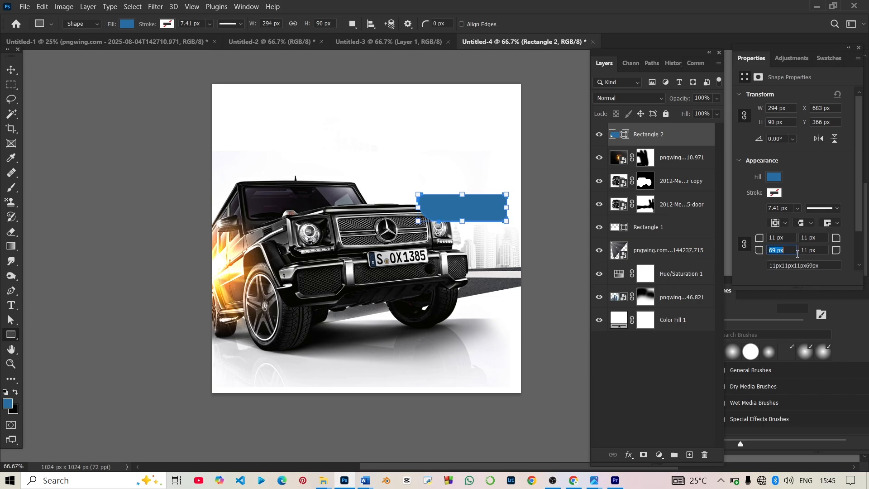
key("Return")
left_click_drag(760, 250, 846, 258)
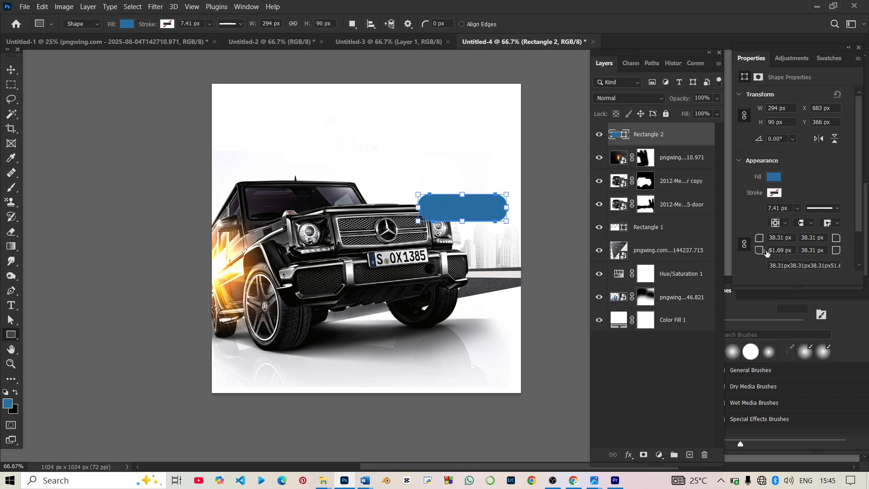
mouse_move(767, 252)
left_mouse_down()
mouse_move(789, 251)
mouse_move(774, 251)
left_mouse_up()
type("2")
left_click(745, 244)
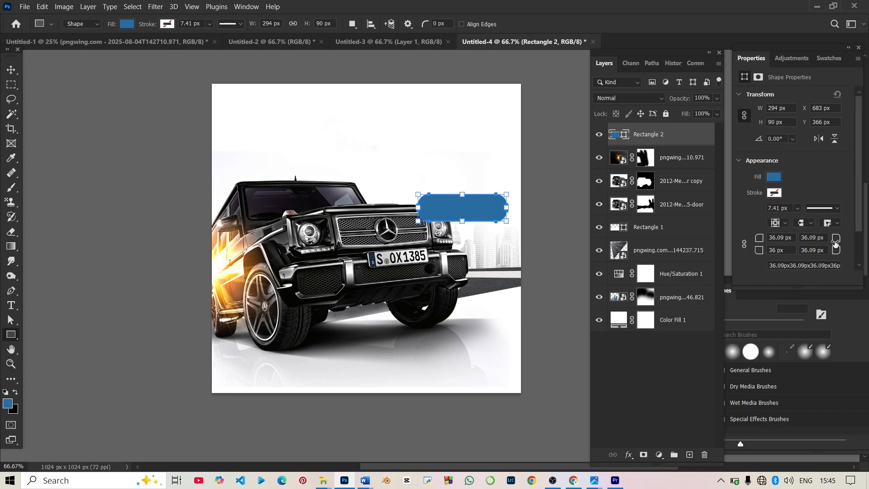
left_click_drag(836, 242, 574, 267)
left_click(528, 233)
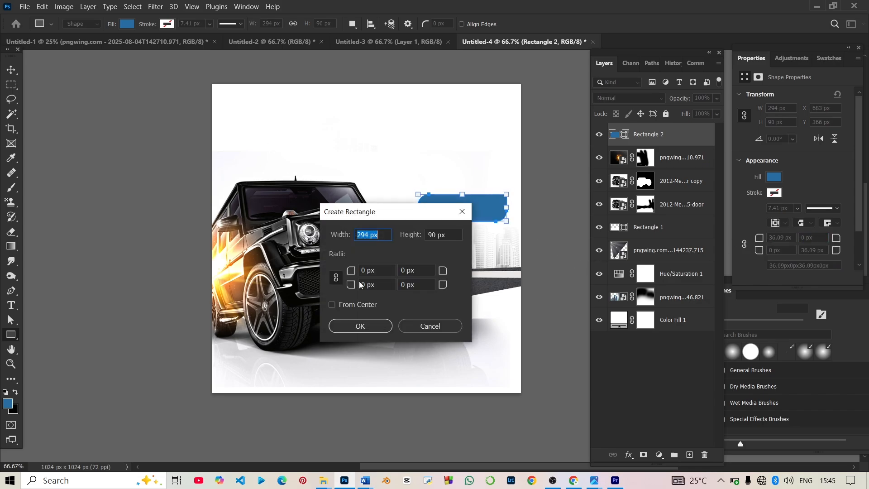
left_click(427, 332)
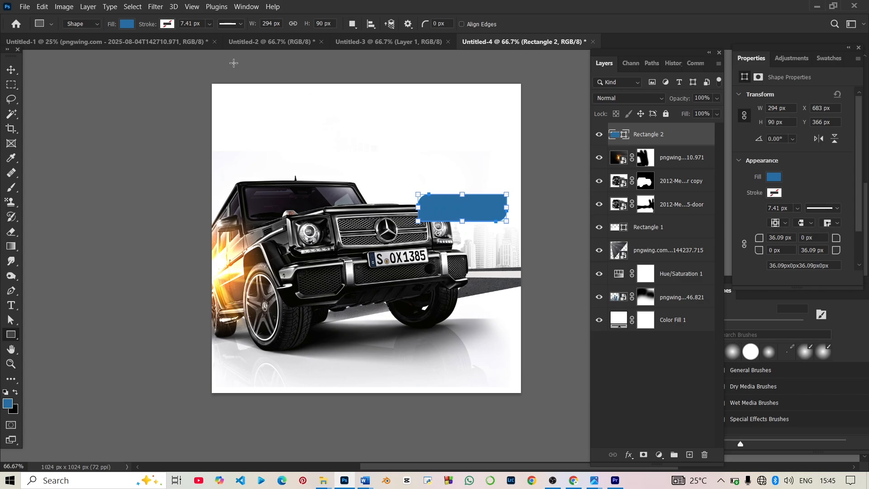
Step: Apply a dark red Gradient Overlay layer style to the rectangle
left_click(11, 69)
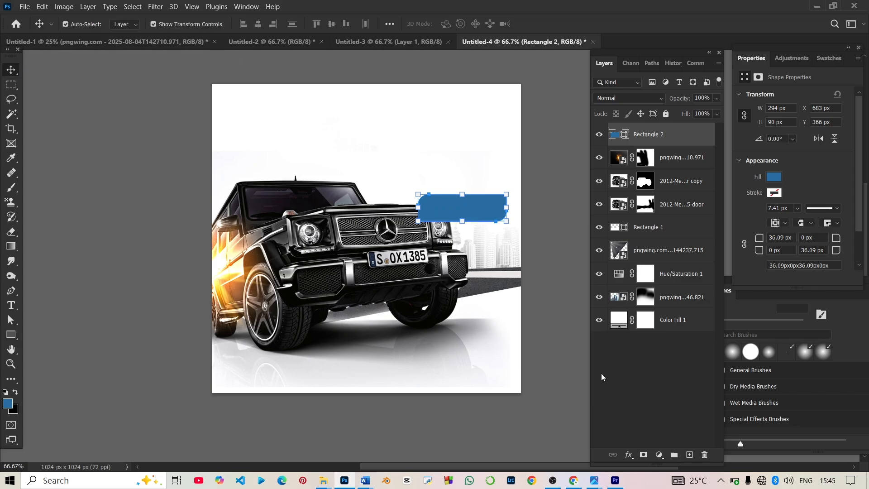
left_click(629, 456)
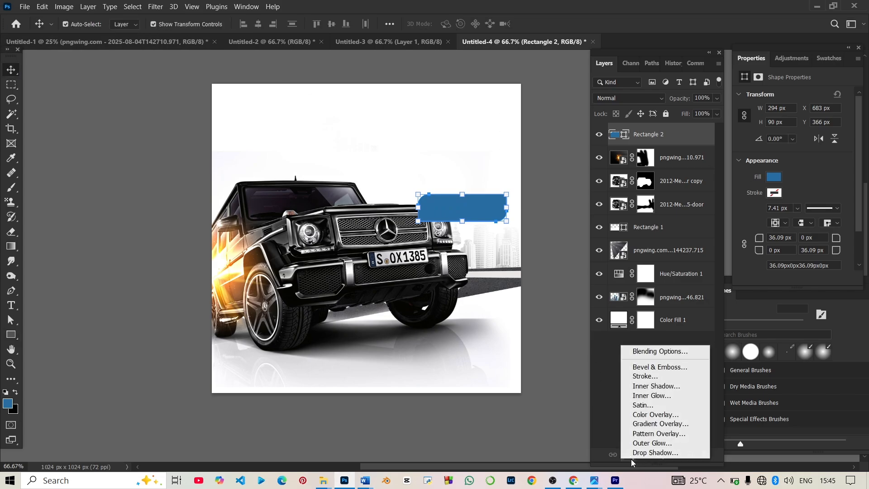
left_click(656, 423)
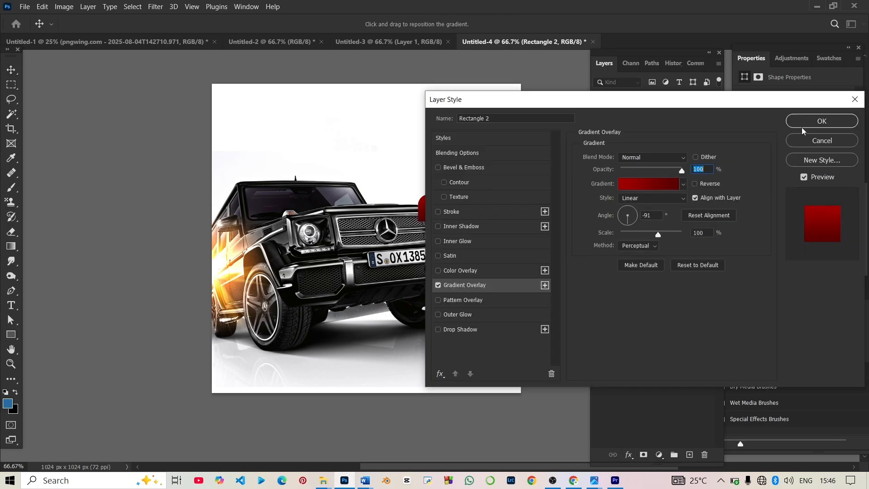
left_click(822, 121)
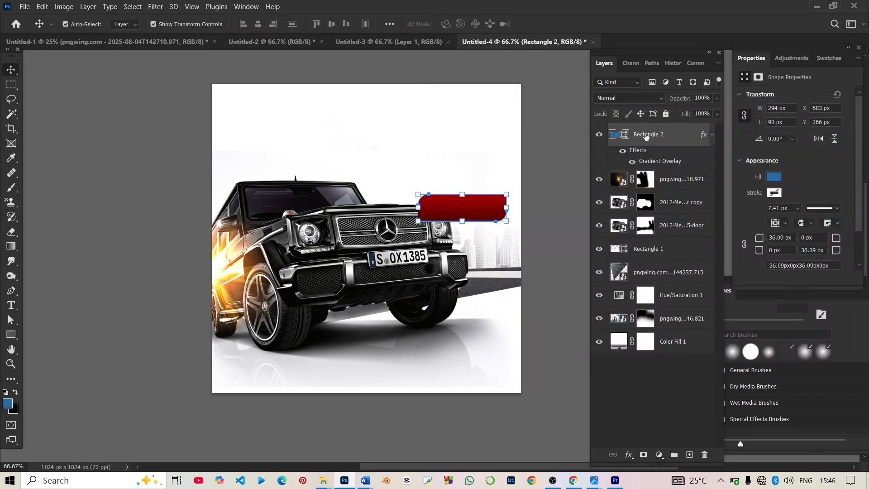
Step: Move the banner below the car copy layer, resize it to 248 × 76 px, and place it at the right edge
left_click_drag(647, 135, 662, 218)
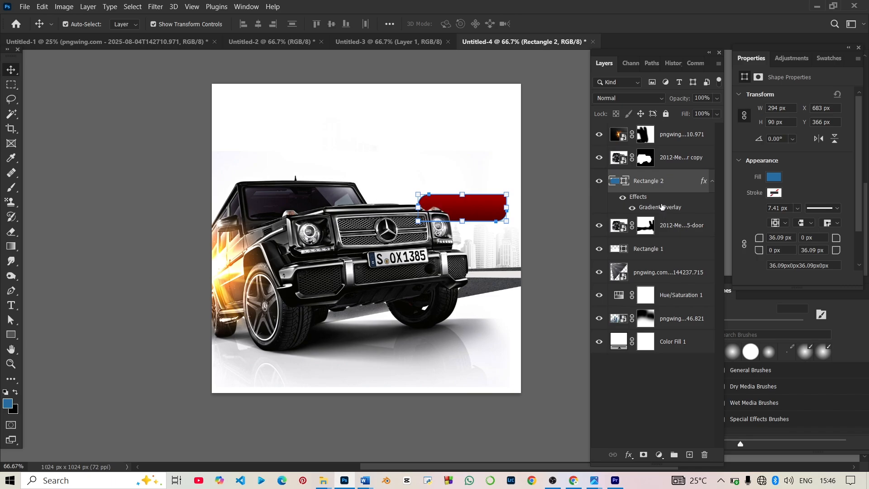
mouse_move(487, 213)
left_mouse_down()
mouse_move(487, 199)
mouse_move(478, 201)
mouse_move(501, 200)
mouse_move(488, 198)
left_mouse_up()
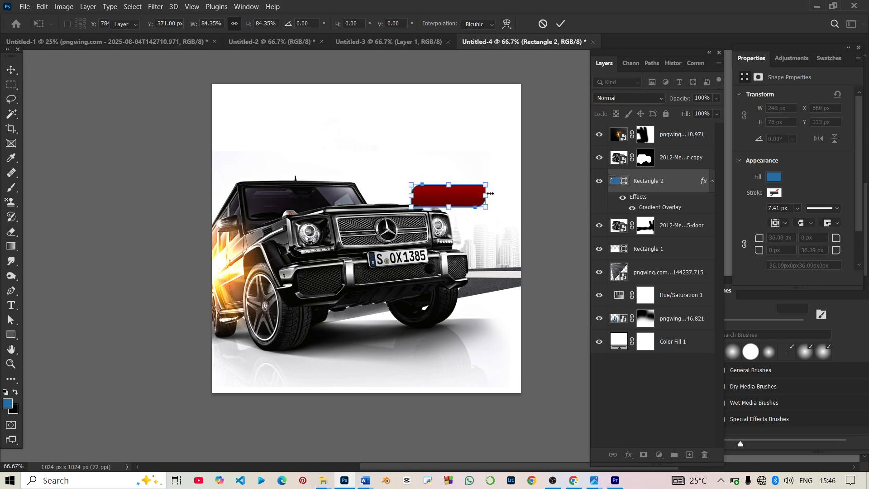
key("Return")
left_click(521, 129)
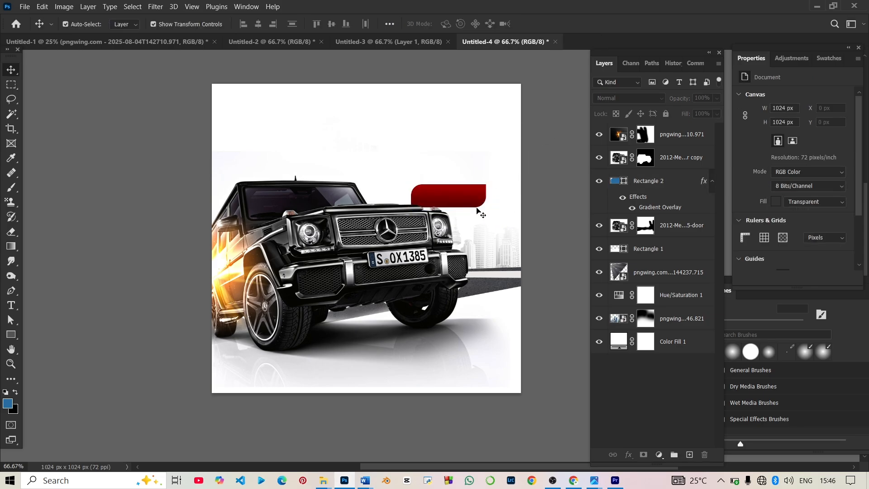
left_click_drag(471, 206, 496, 210)
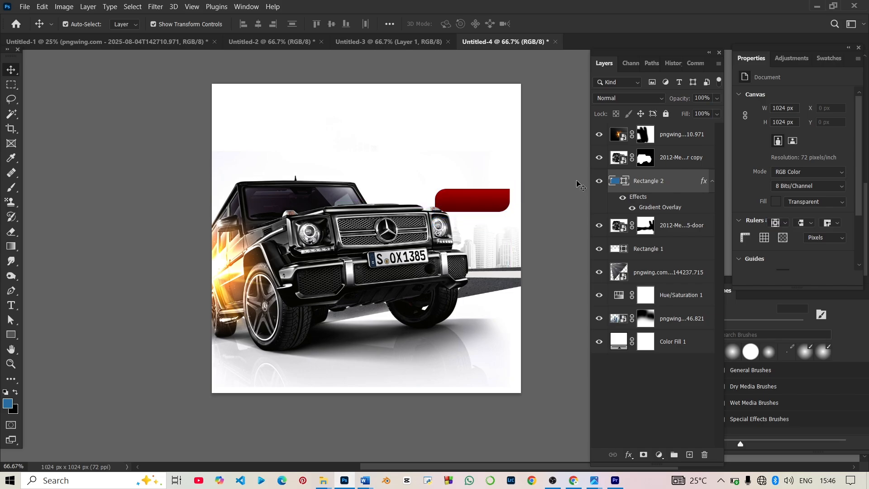
left_click(575, 184)
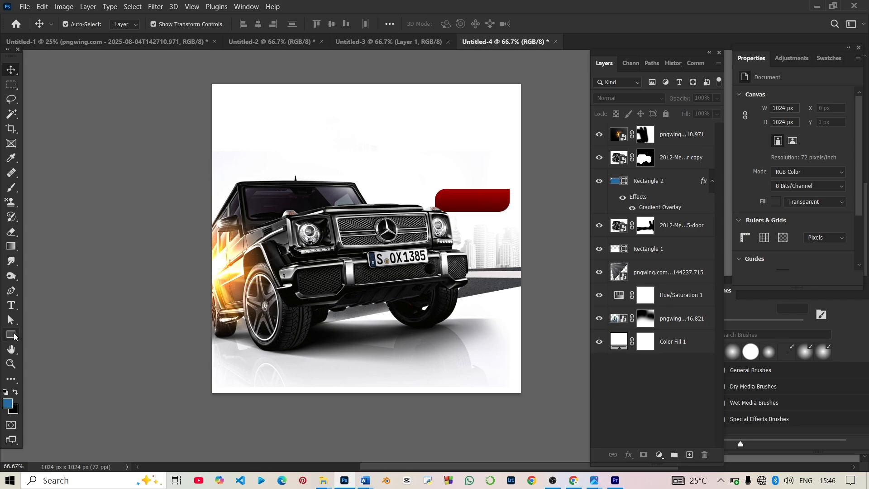
Step: Type a two-line headline in a new text layer near the top of the poster
left_click(11, 305)
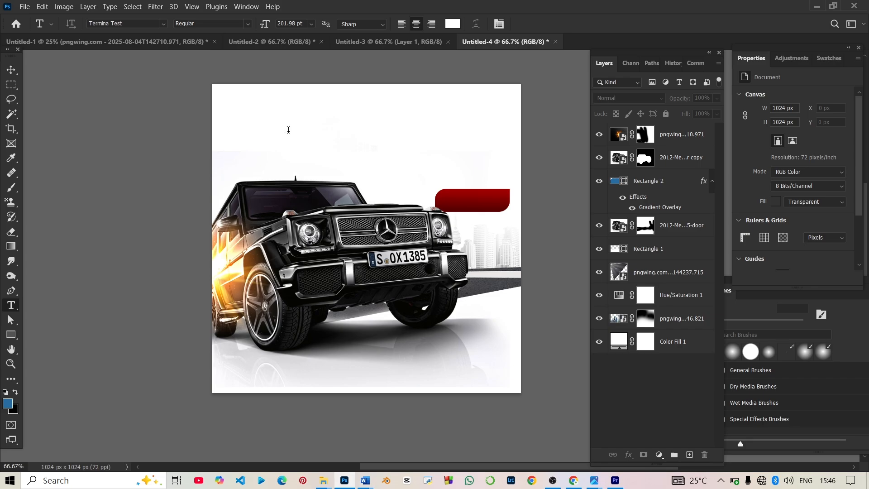
left_click(289, 130)
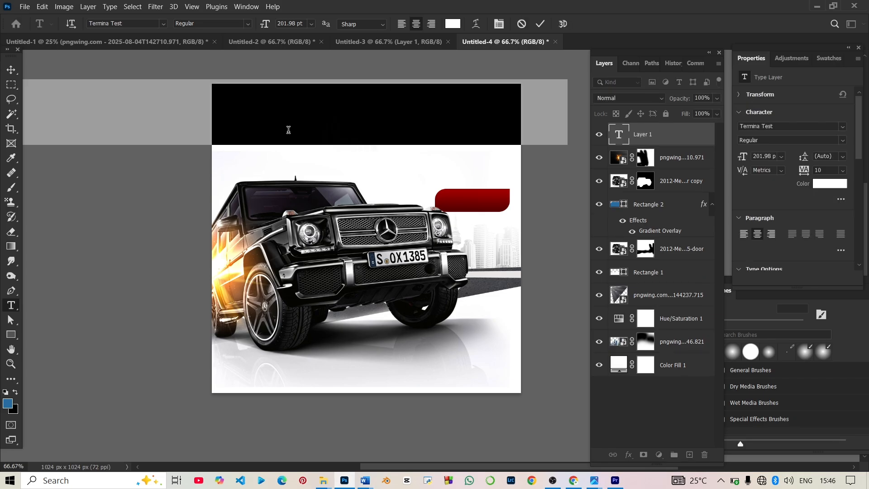
type("RENT A C")
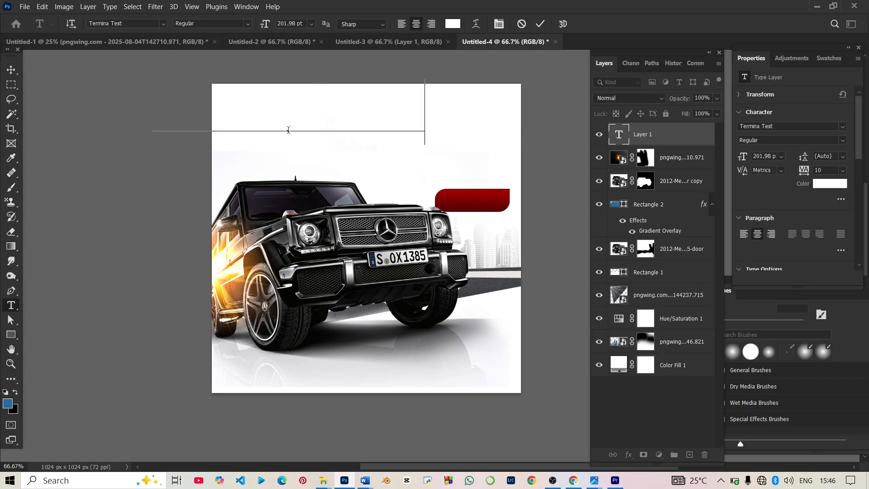
type("R")
key("Return")
type("DRIV")
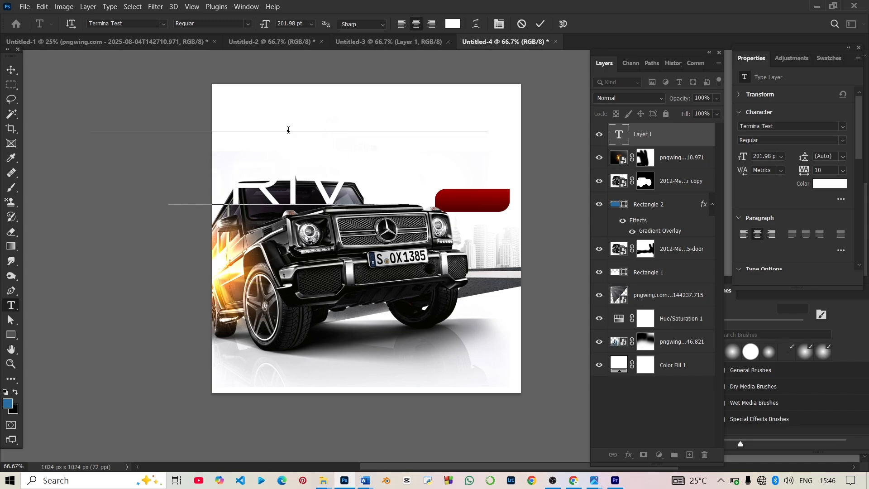
Step: Make all the headline text black
key("ctrl")
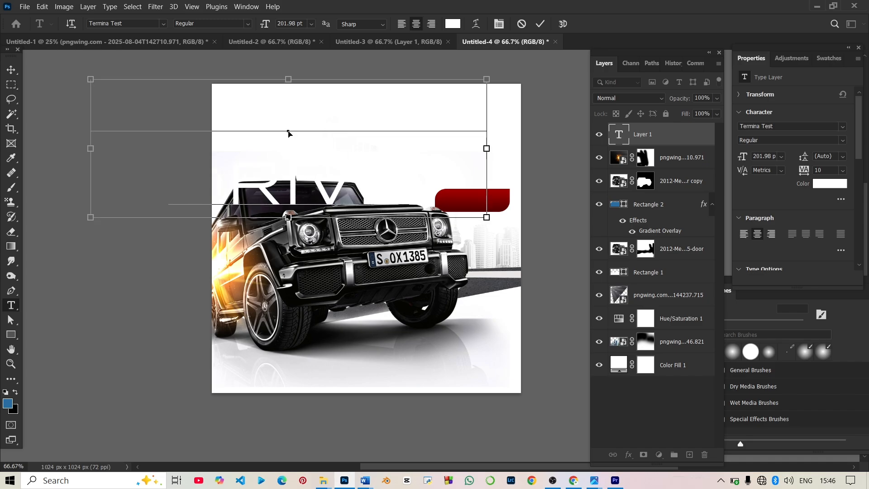
key("ctrl+a")
left_click(829, 184)
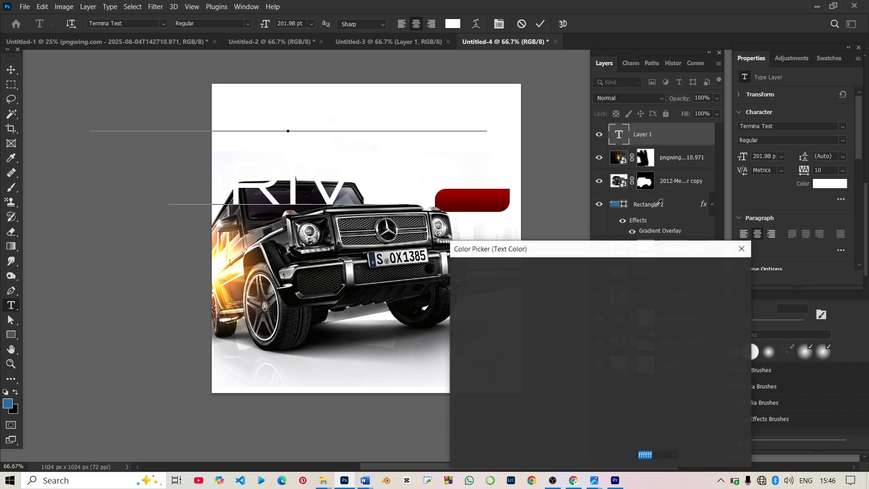
left_click_drag(508, 293, 456, 419)
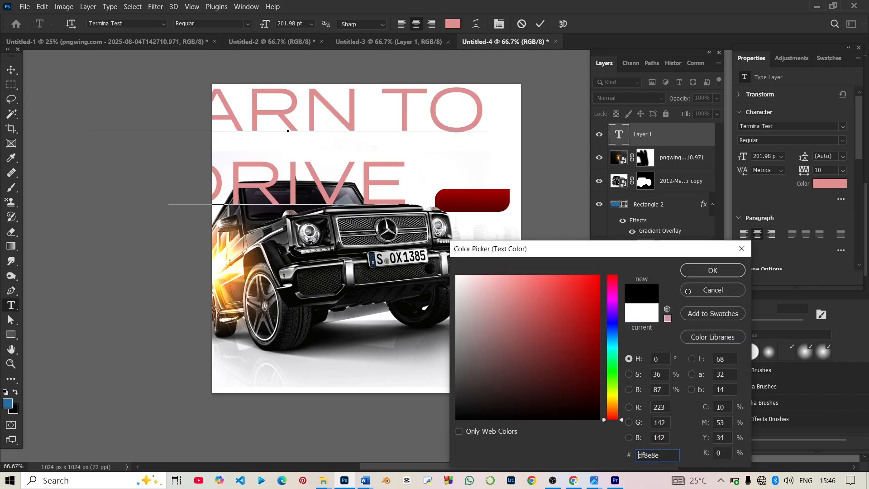
left_click(713, 270)
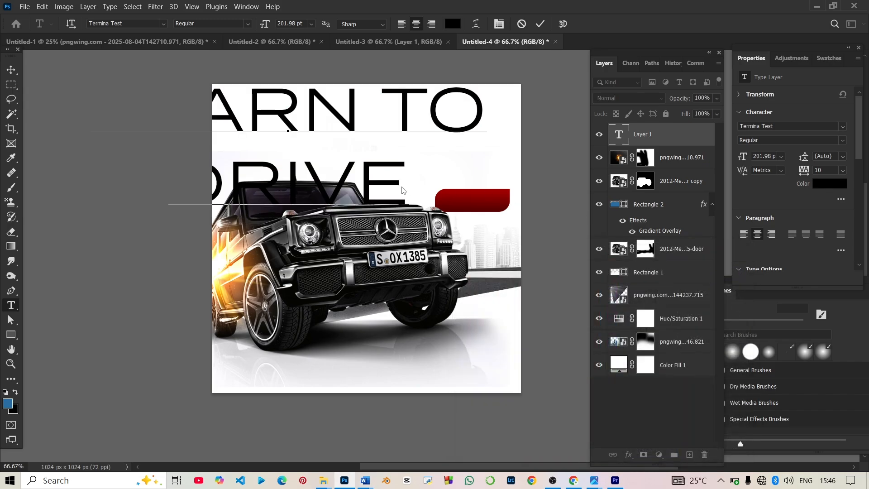
Step: Color the DRIVE line with red sampled from the banner and enlarge it to 348 pt
key("ctrl+a")
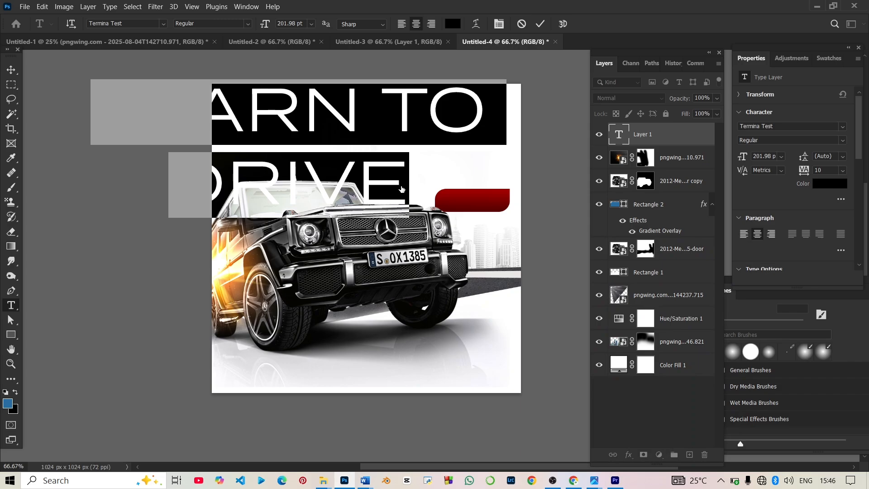
left_click(401, 185)
left_click_drag(401, 185, 105, 172)
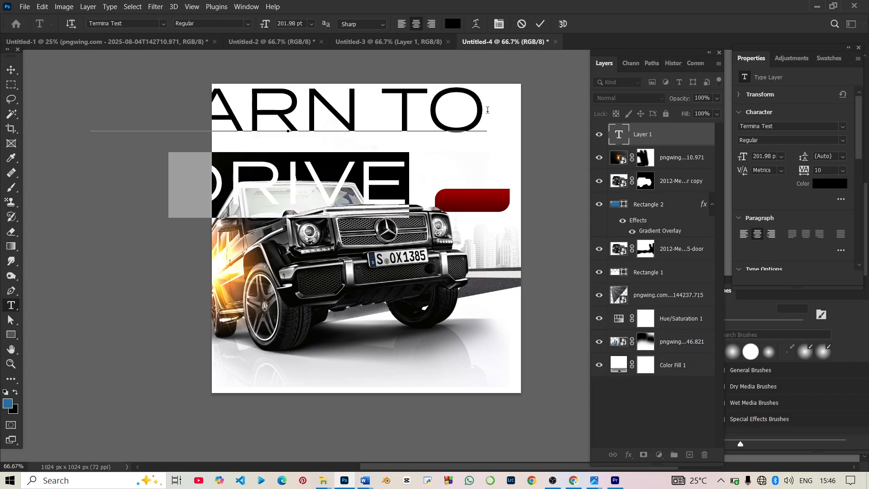
left_click(819, 187)
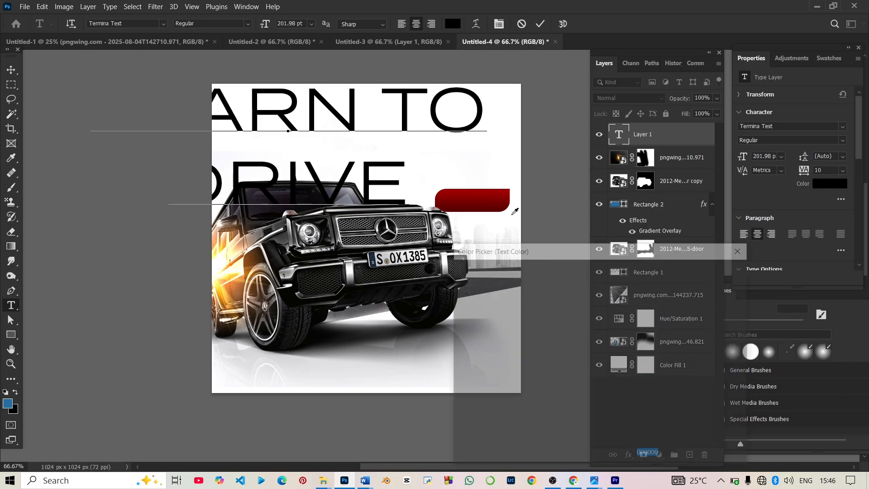
left_click(494, 198)
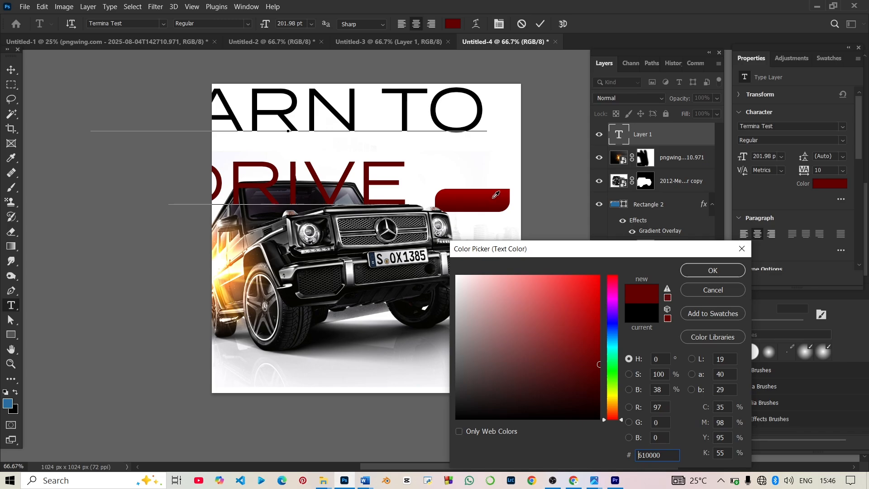
left_click(494, 197)
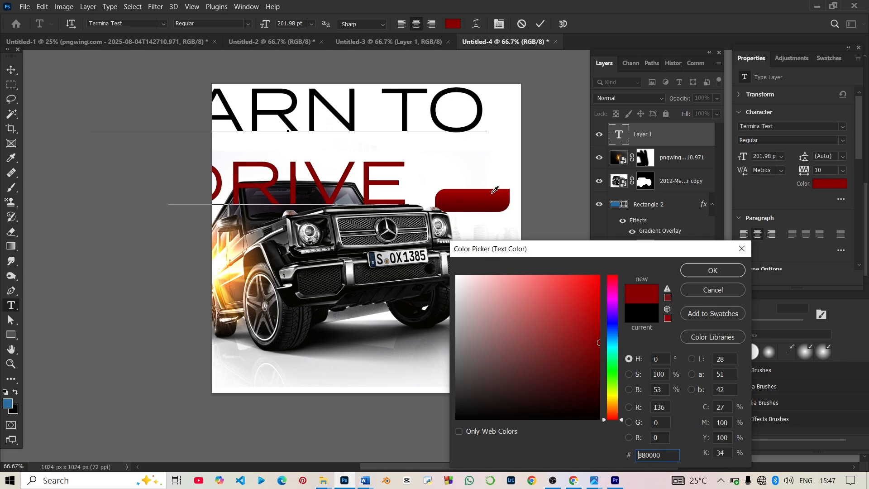
left_click(495, 190)
left_click(712, 270)
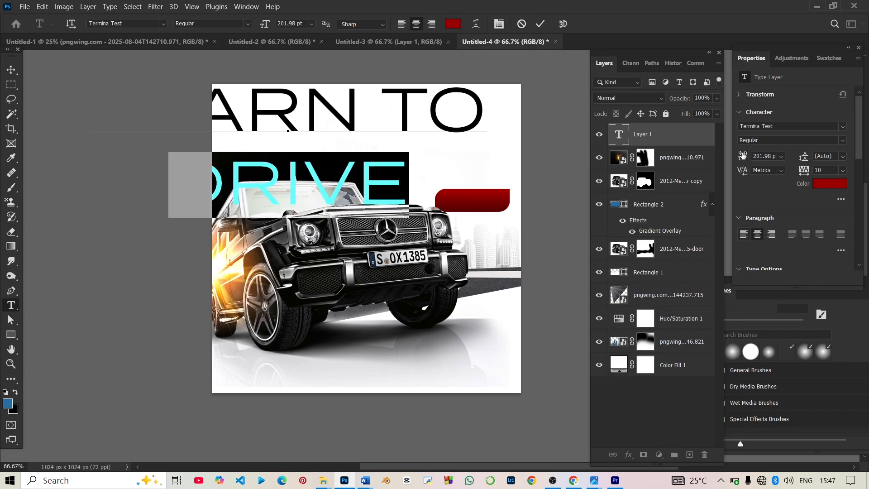
left_click_drag(743, 155, 827, 171)
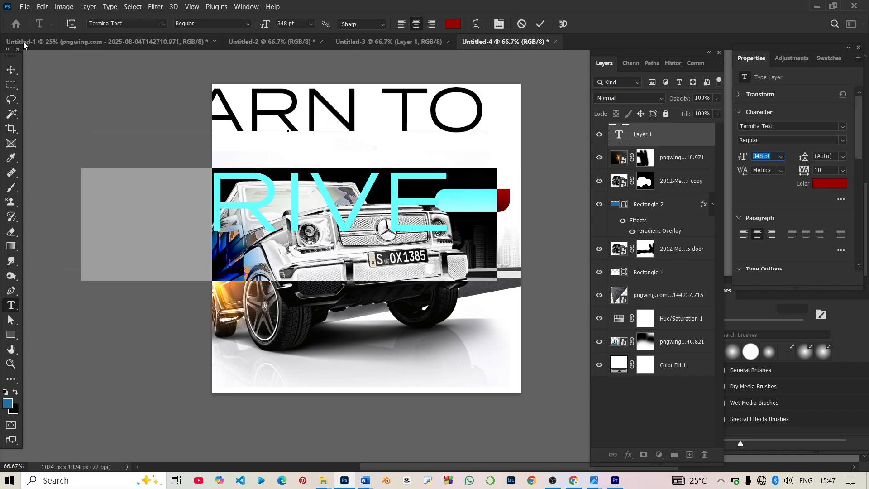
left_click(12, 70)
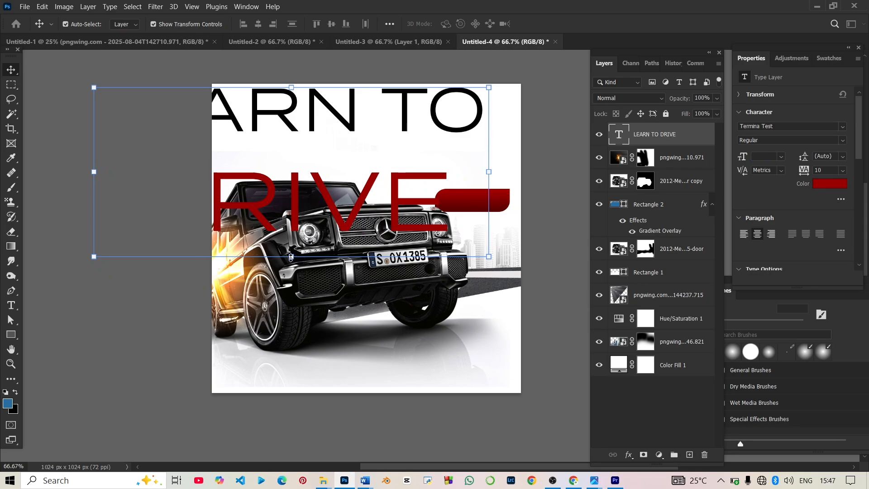
Step: Place the headline near the top, then make it Bold with 17 pt leading
left_click_drag(291, 258, 358, 148)
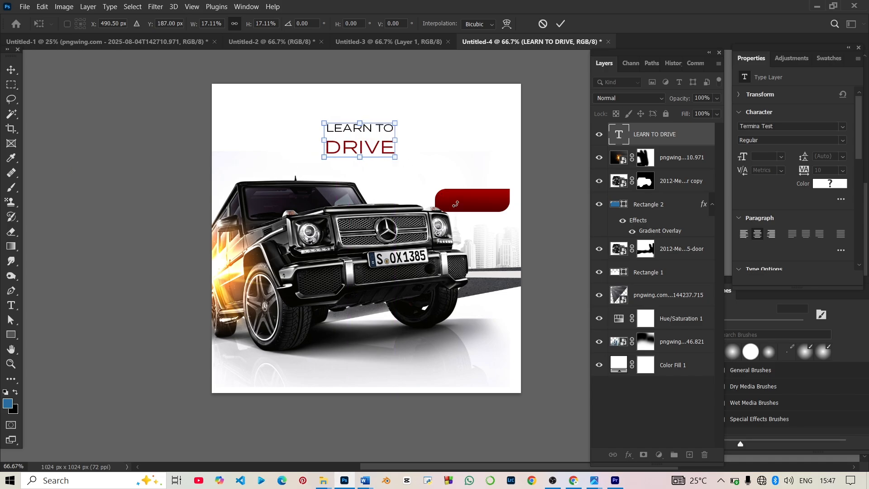
key("Return")
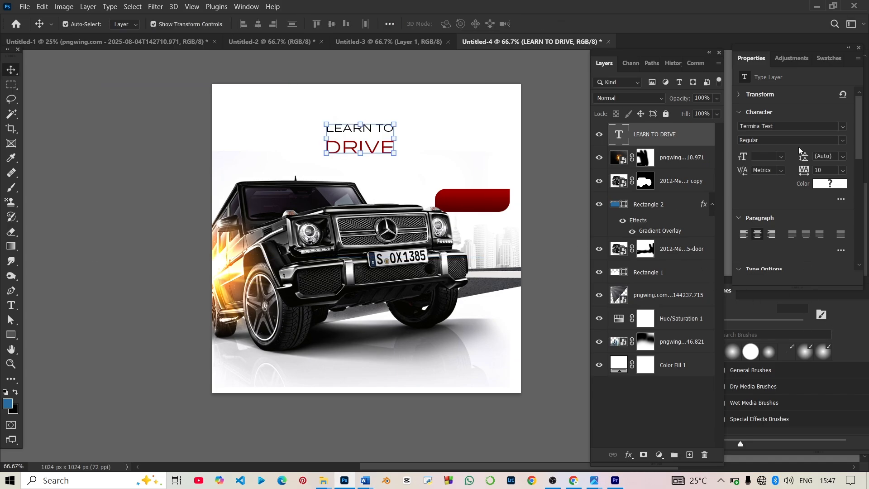
left_click(844, 140)
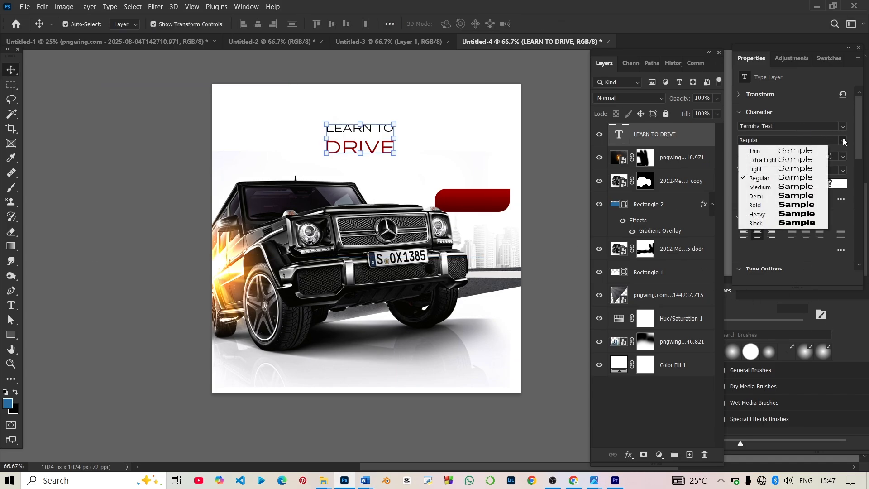
left_click(781, 205)
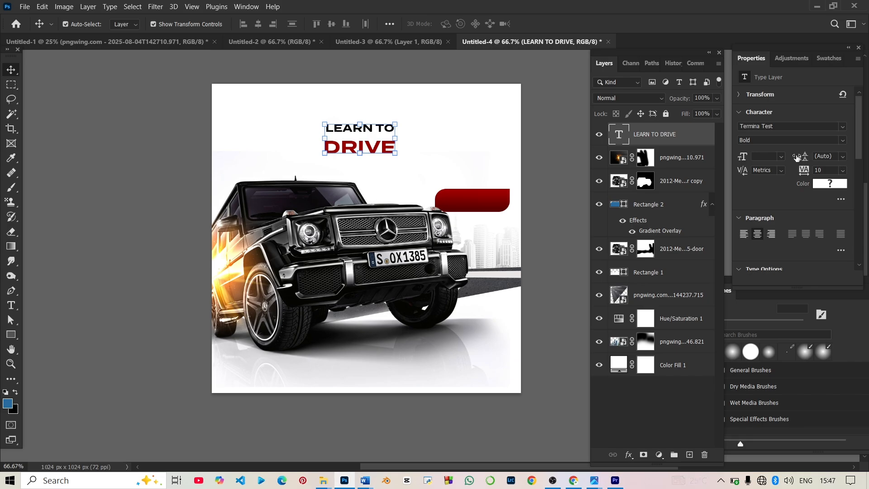
mouse_move(801, 157)
left_mouse_down()
mouse_move(789, 157)
mouse_move(808, 155)
left_mouse_up()
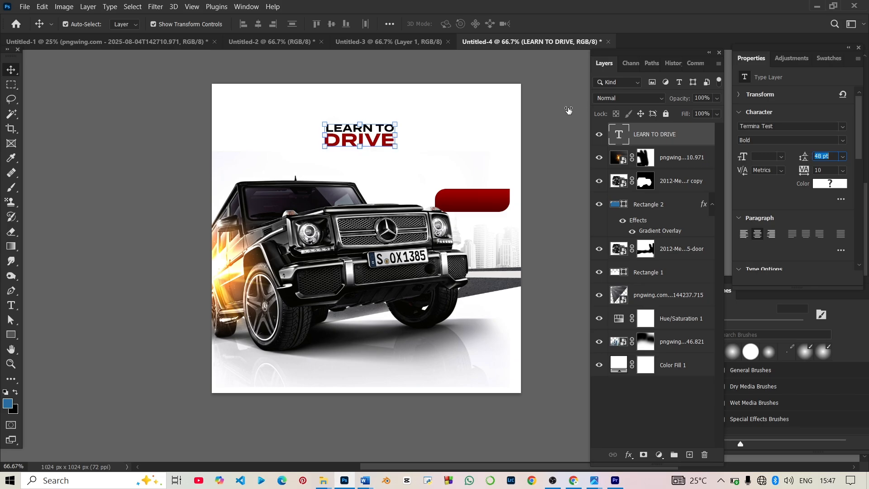
Step: Scale the headline up to about 182% and centre it above the car
left_click_drag(324, 134, 262, 136)
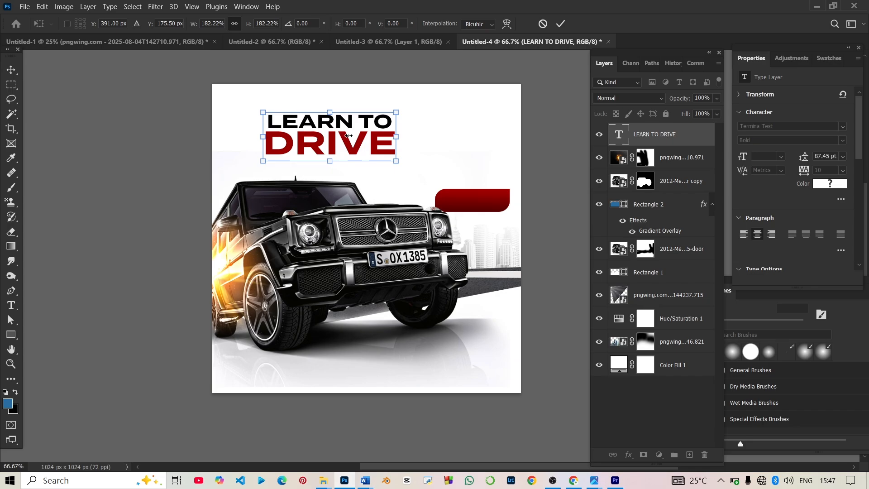
left_click_drag(333, 138, 368, 134)
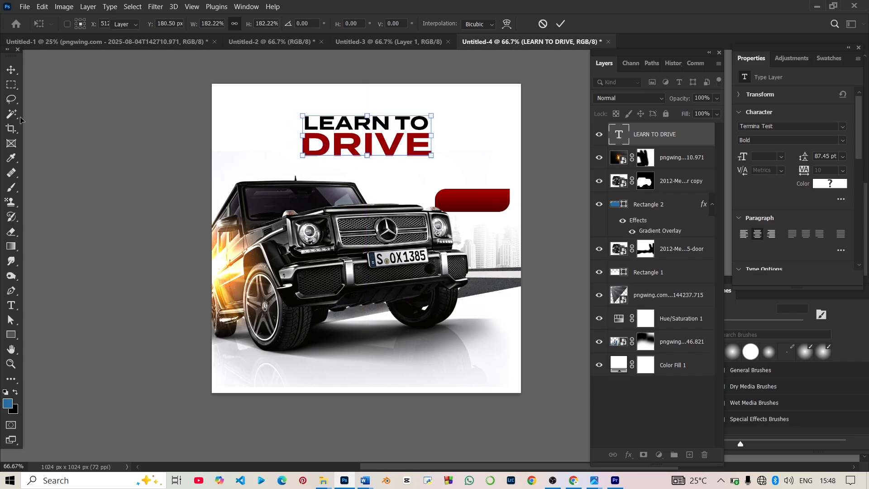
left_click(11, 69)
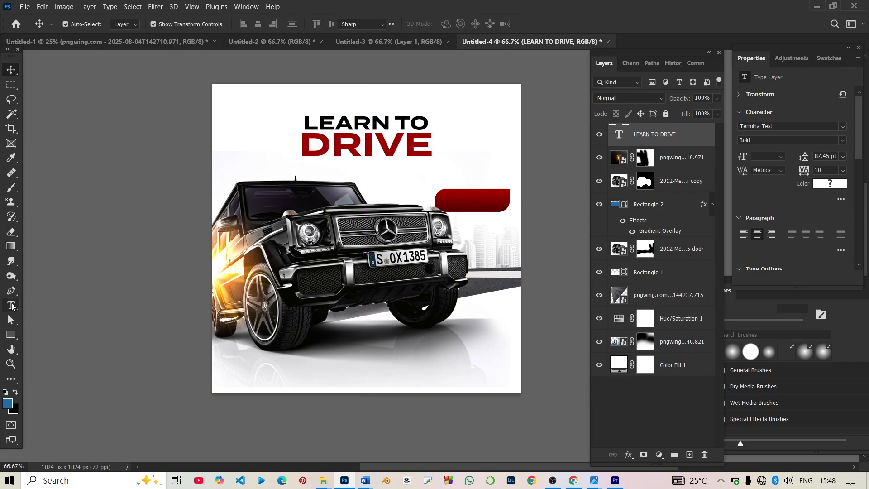
Step: Add a new text line reading 'IN TWO MONTHS' below the headline
key("t")
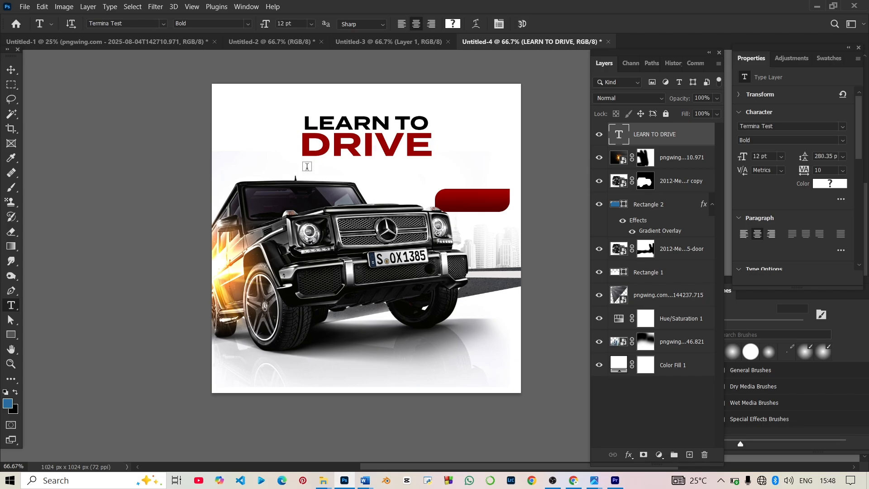
left_click(307, 166)
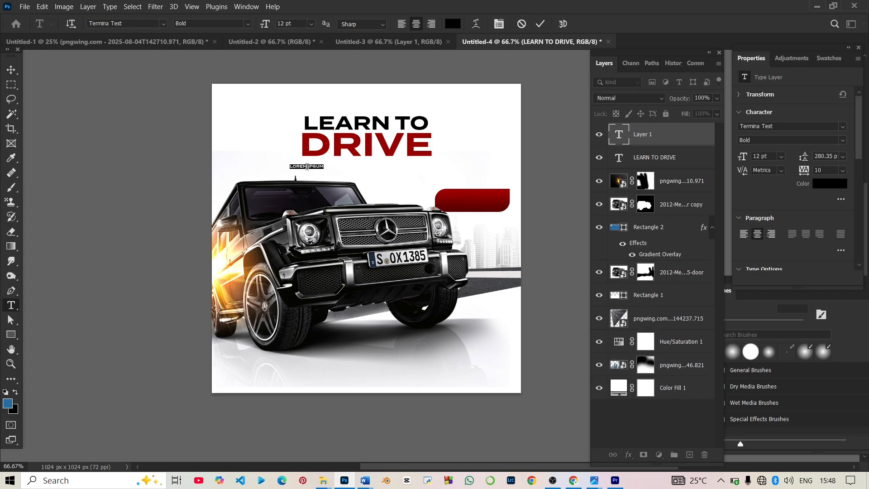
key("BackSpace")
type("IN TWO MONTHS")
Step: Set IN TWO MONTHS to Regular weight, then enlarge it and centre it under DRIVE
key("ctrl+a")
left_click(844, 141)
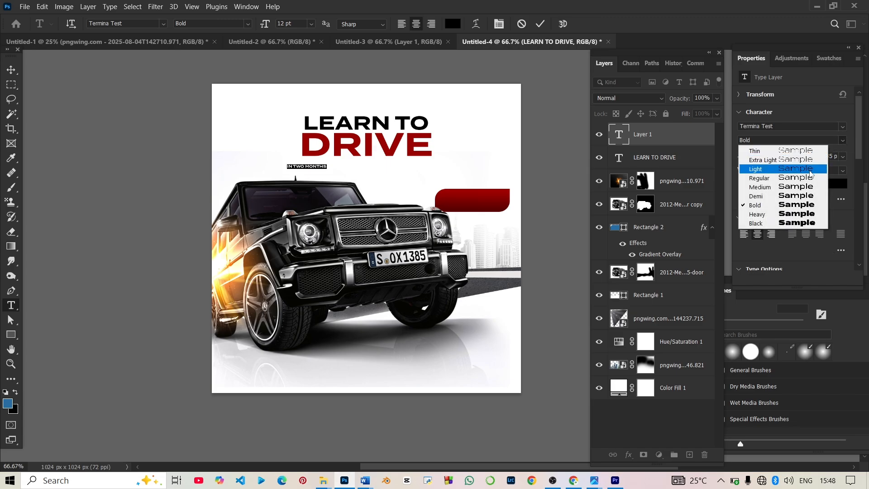
left_click(813, 170)
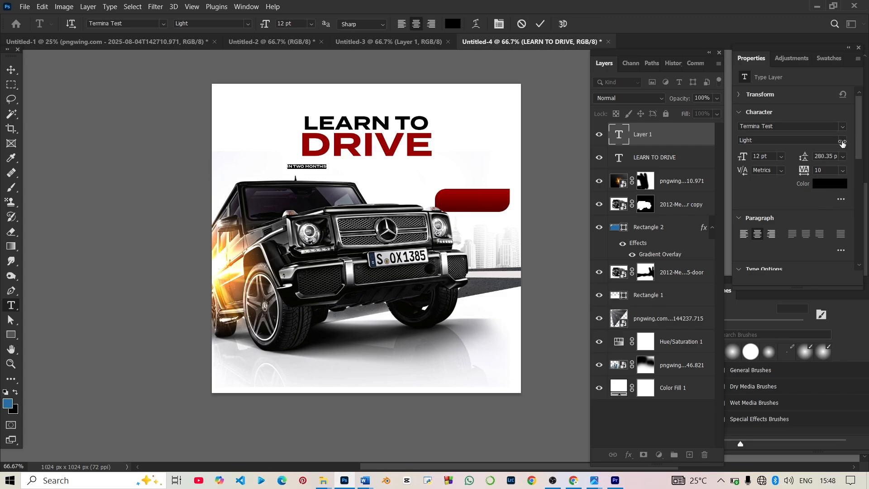
left_click(844, 141)
left_click(807, 181)
left_click(11, 70)
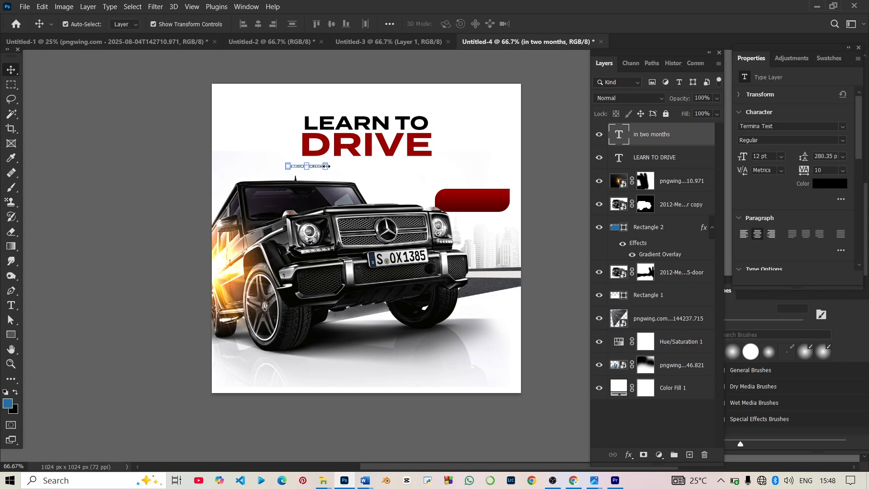
left_click_drag(326, 166, 371, 166)
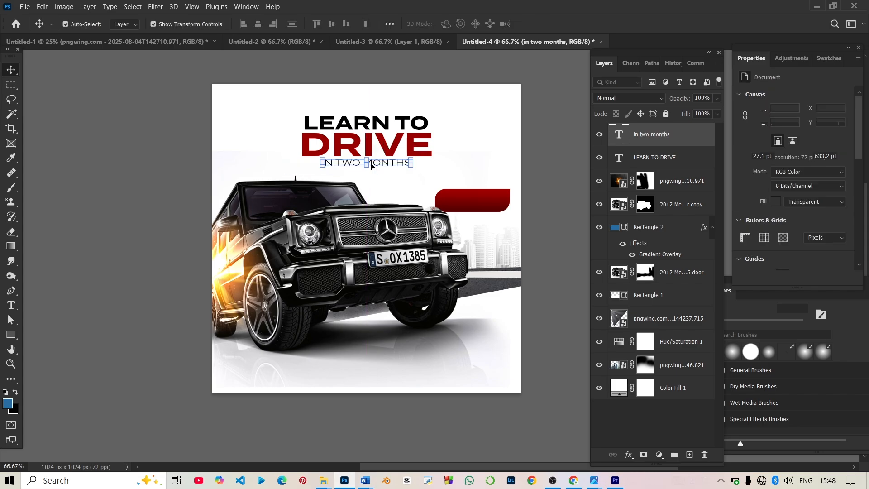
left_click(566, 79)
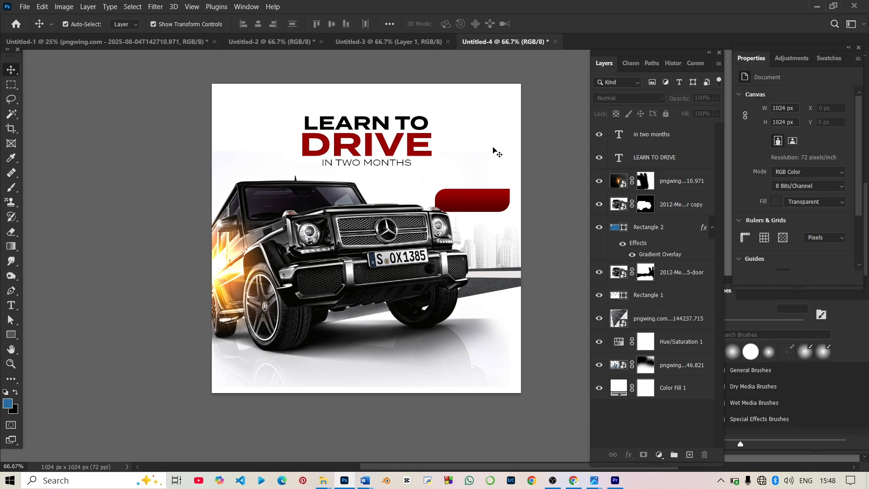
left_click(469, 198)
Step: Place a copy of the red banner near the bottom-right corner, then select the LEARN TO DRIVE headline
left_click_drag(469, 198, 470, 359)
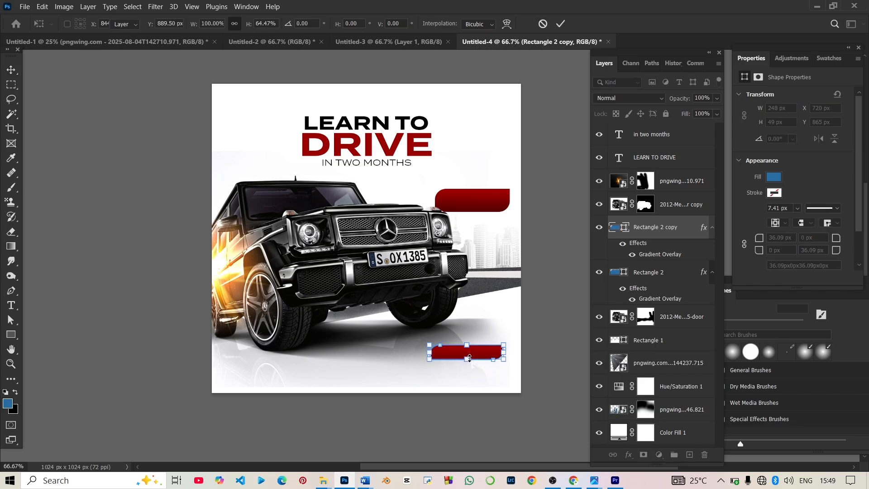
key("Return")
left_click(460, 449)
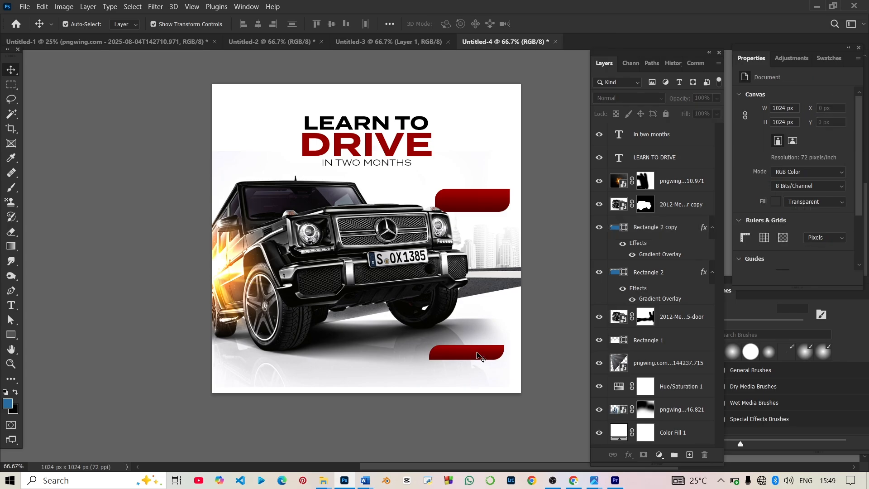
left_click_drag(479, 355, 475, 361)
left_click(104, 211)
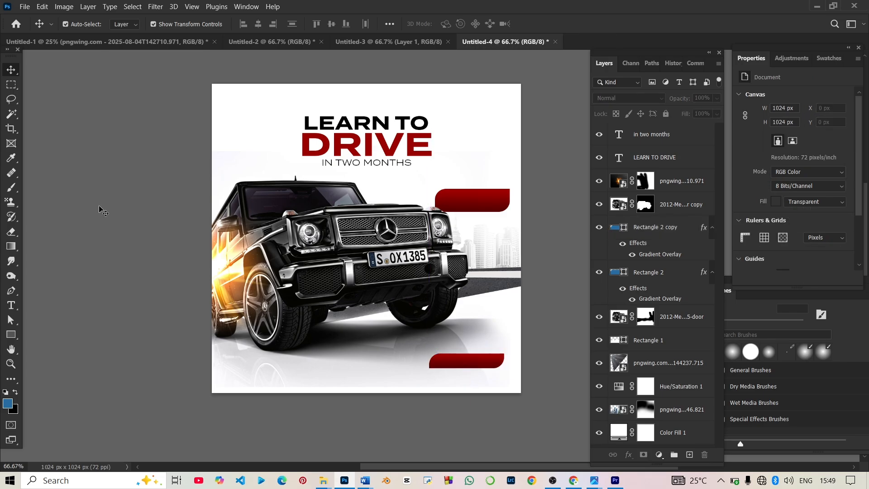
left_click(356, 150)
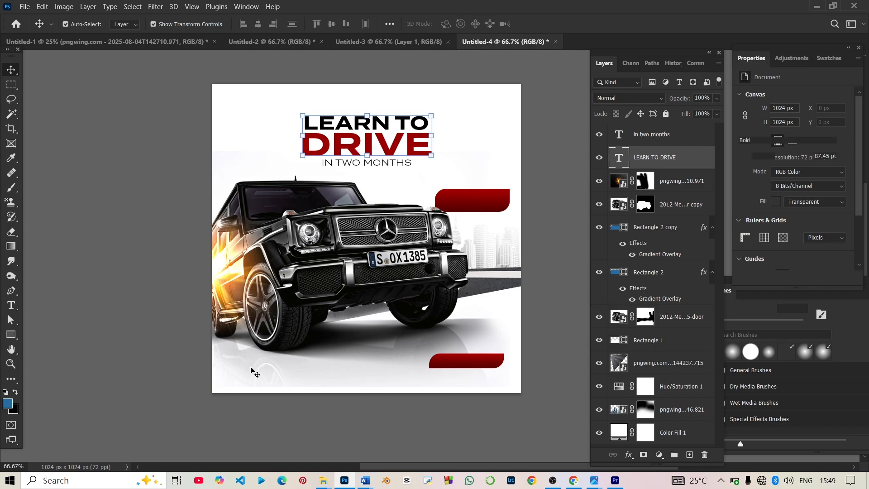
Step: Duplicate the headline to the bottom-left and replace its wording with the phone number
left_click_drag(342, 192, 371, 140)
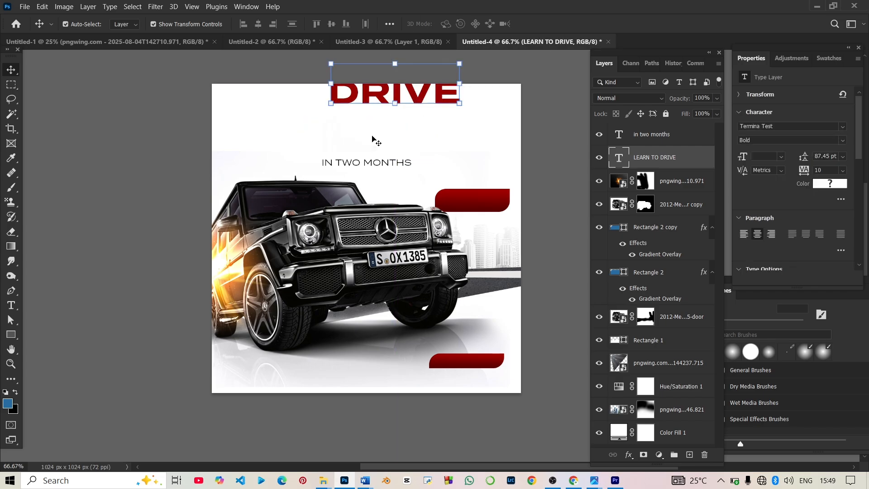
key("ctrl+z")
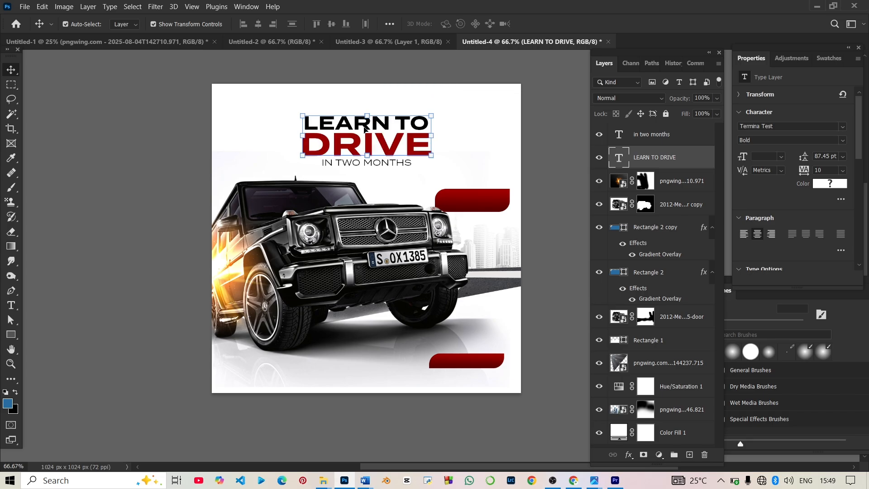
left_click_drag(352, 147, 279, 366)
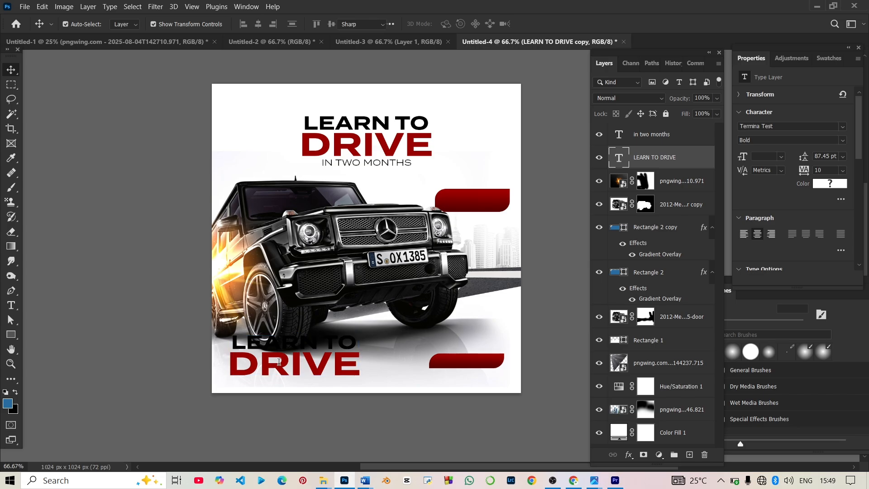
double_click(279, 361)
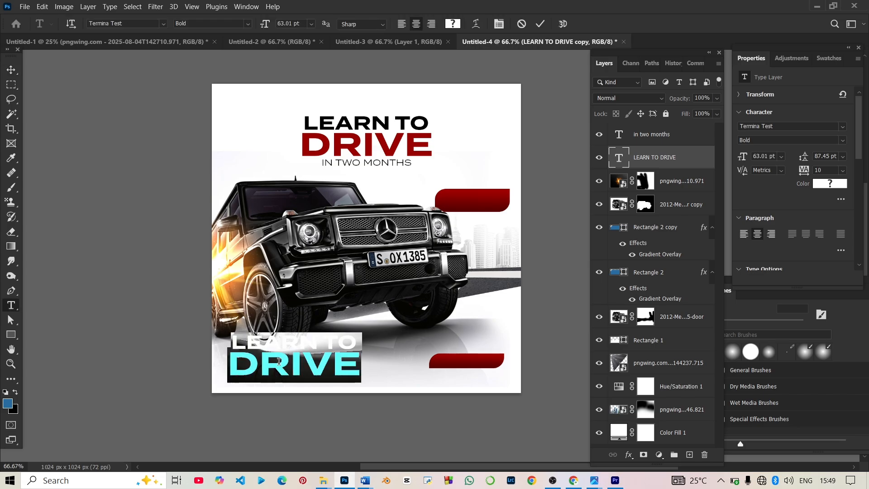
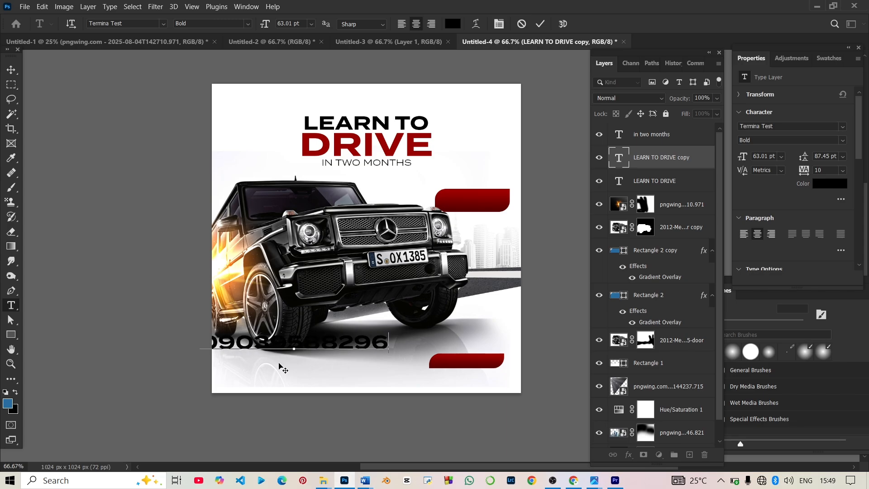
left_click(12, 69)
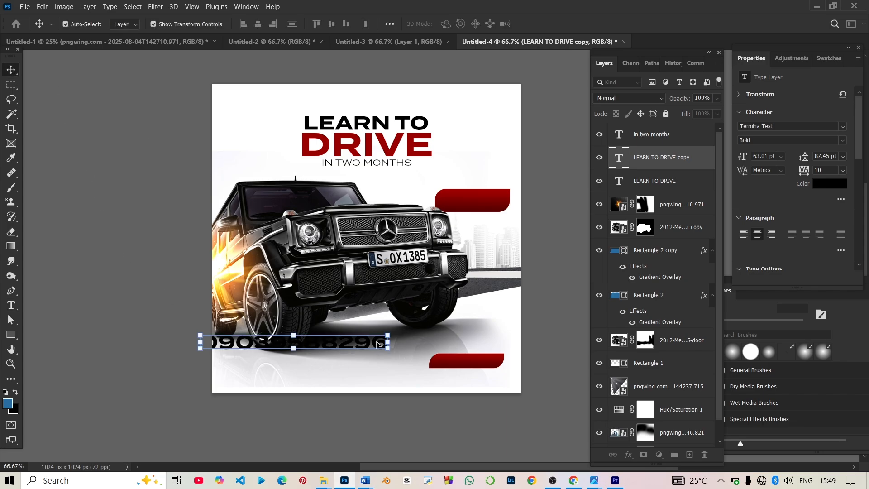
Step: Color the phone number with the banner's sampled dark red and move it lower at the bottom-left
double_click(379, 345)
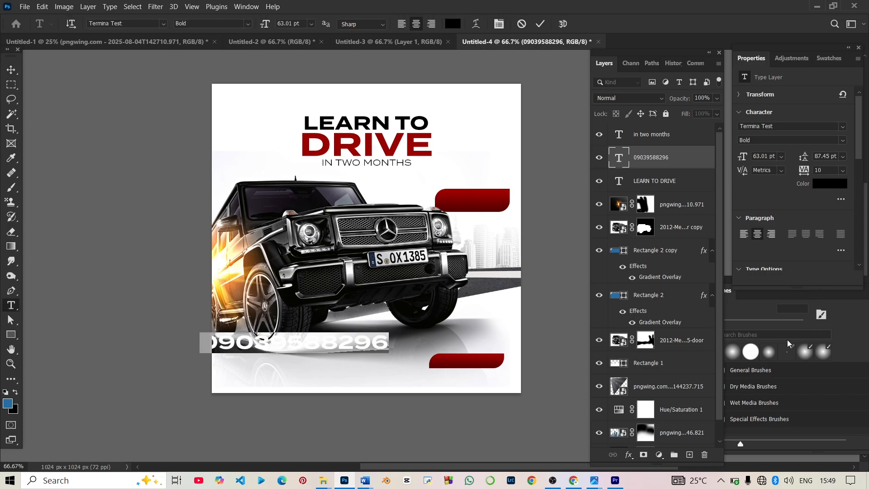
left_click(819, 185)
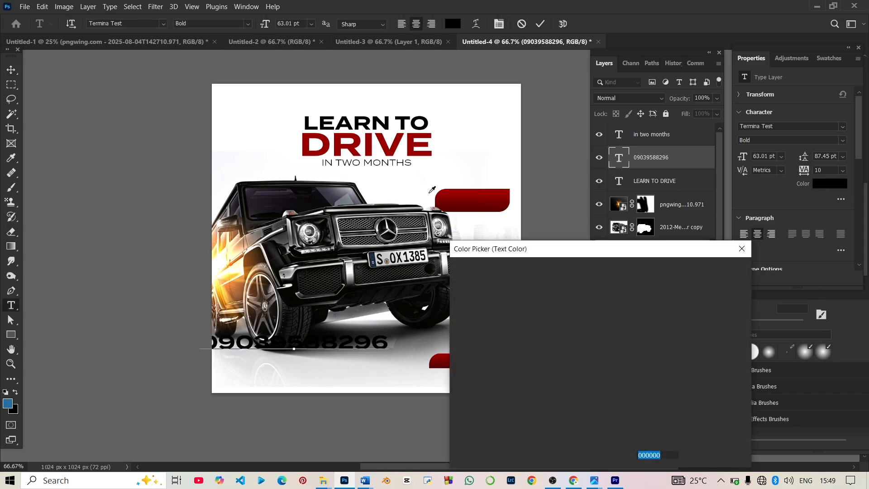
left_click(482, 193)
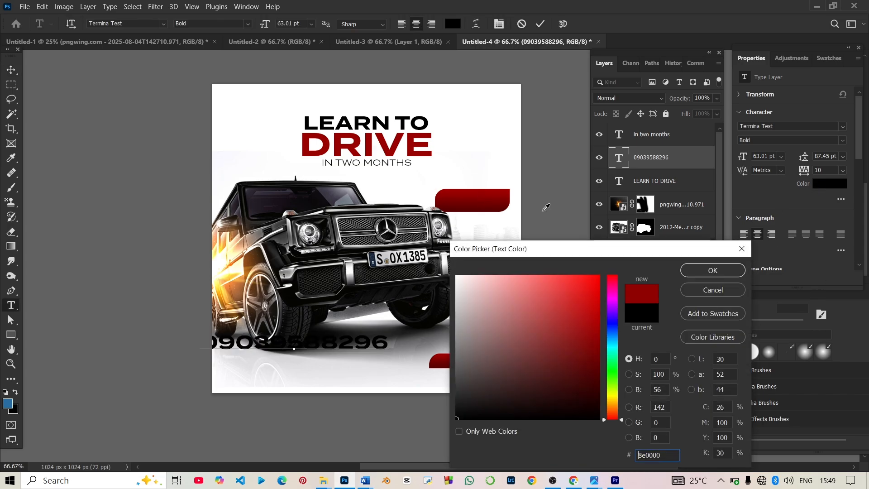
left_click(698, 273)
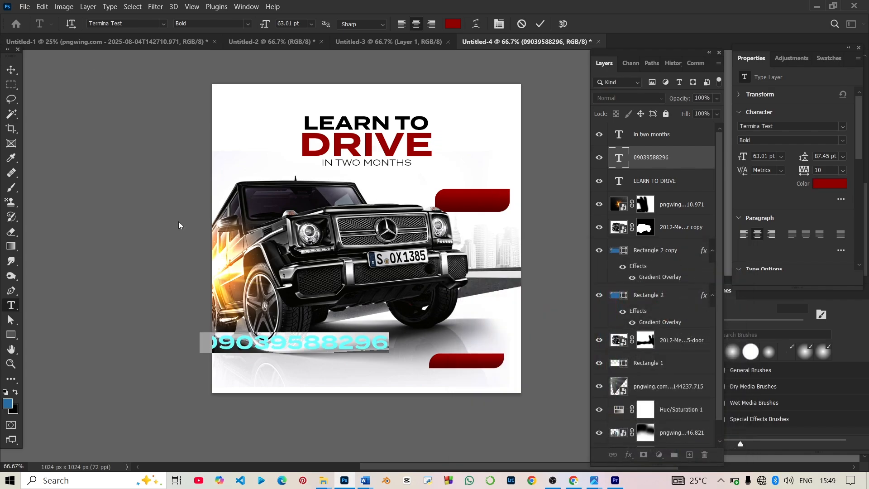
left_click(11, 69)
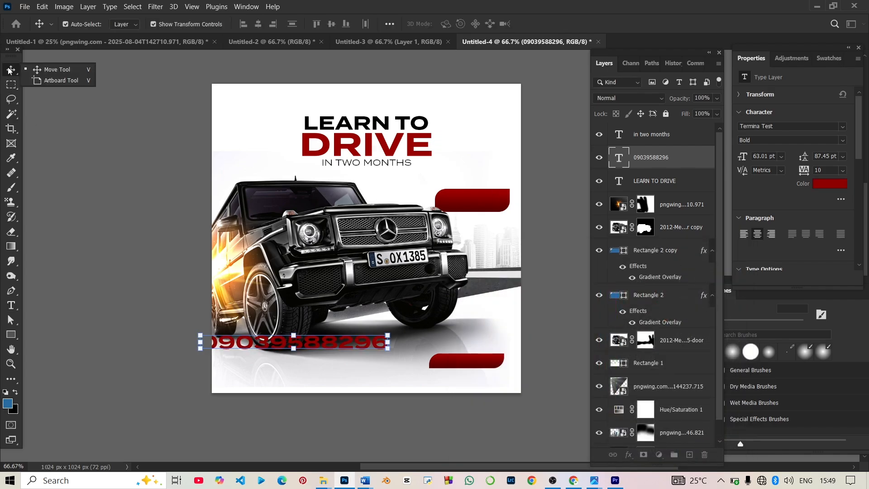
left_click_drag(303, 344, 319, 381)
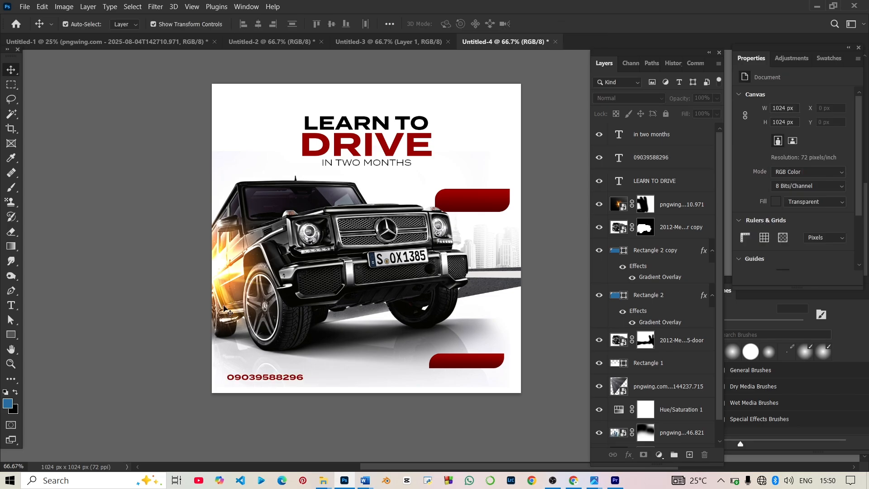
Step: Duplicate the IN TWO MONTHS line onto the lower red banner and make it white
left_click(346, 164)
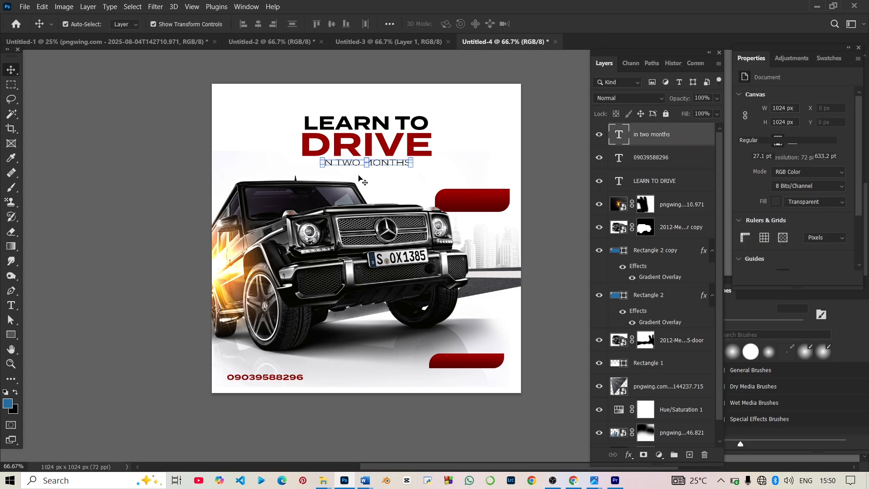
left_click(353, 164)
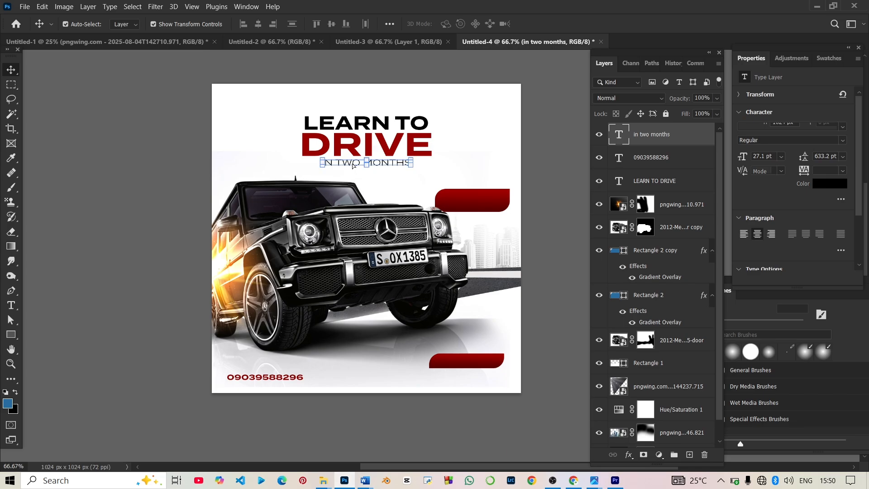
left_click_drag(353, 166, 454, 365)
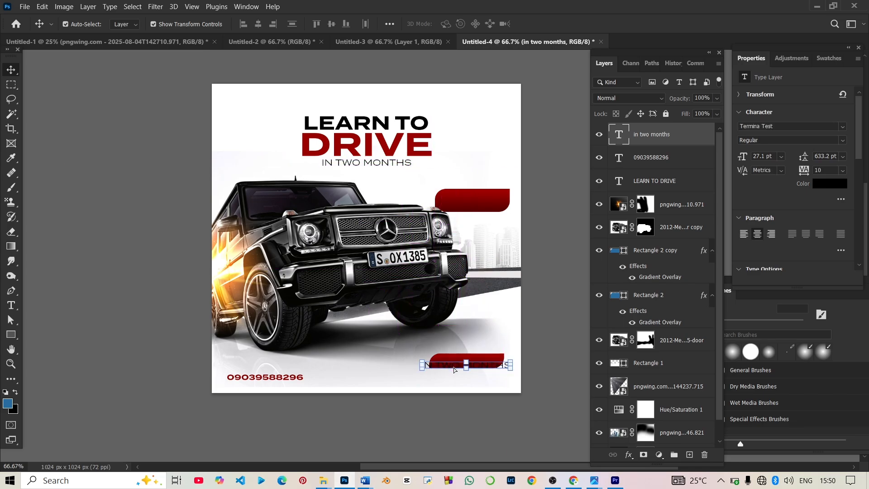
left_click(838, 188)
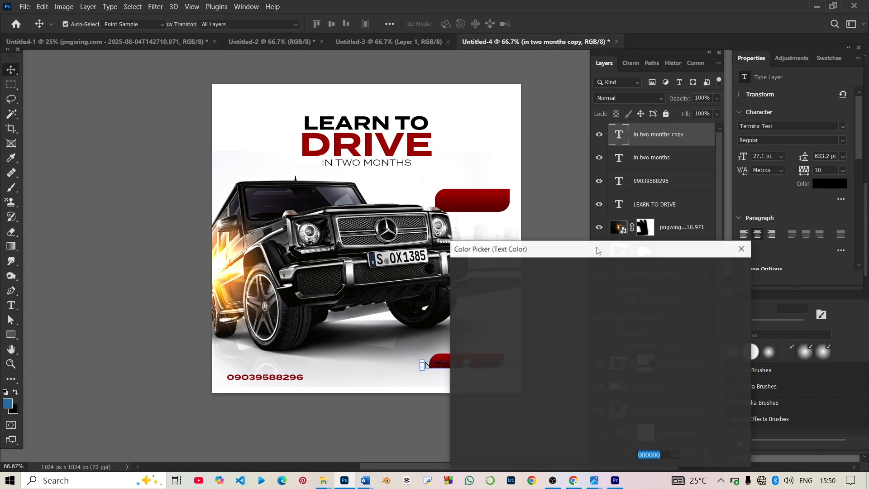
left_click(506, 287)
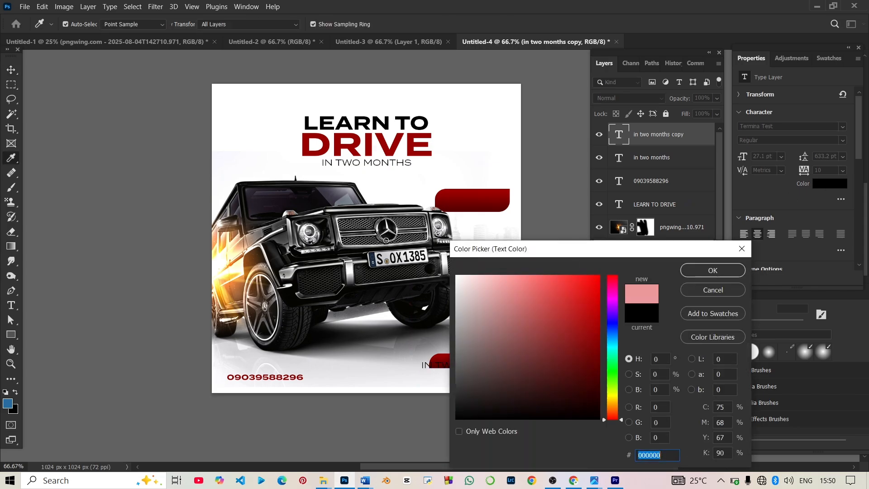
left_click(716, 271)
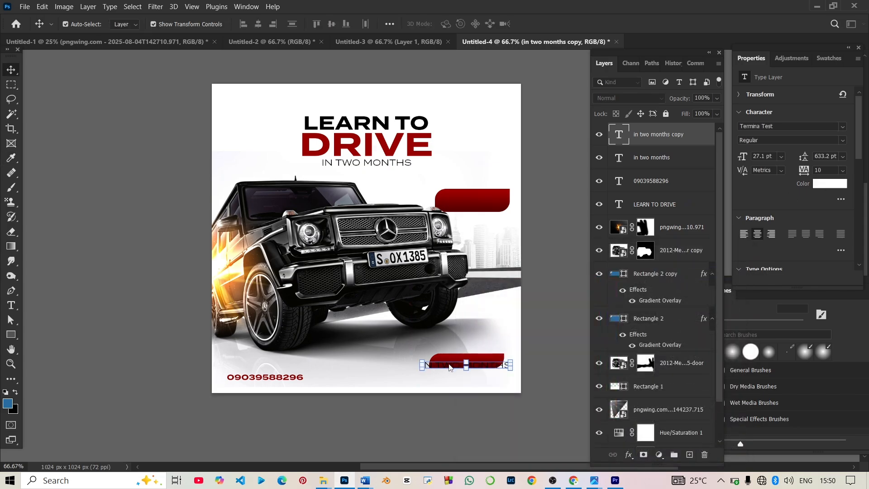
Step: Retype the copied text as the 'REFER AND EARN A DISCOUNT' offer wording
double_click(450, 364)
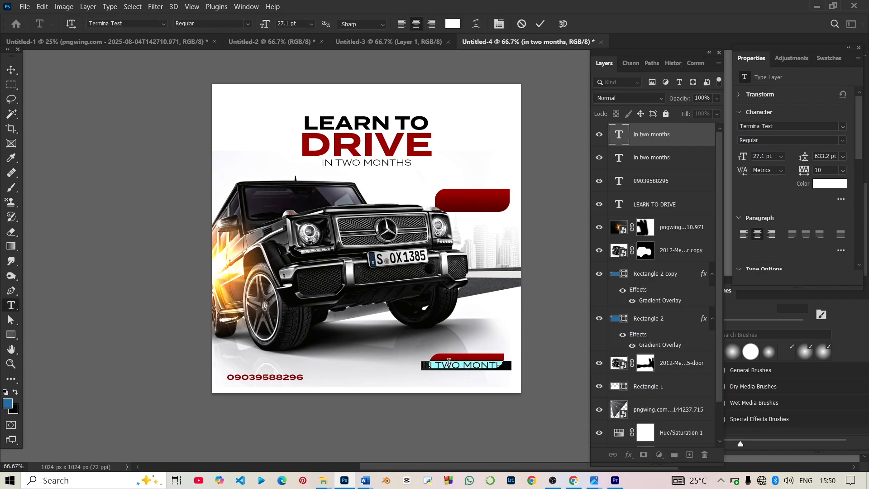
left_click(450, 363)
type("refer ab")
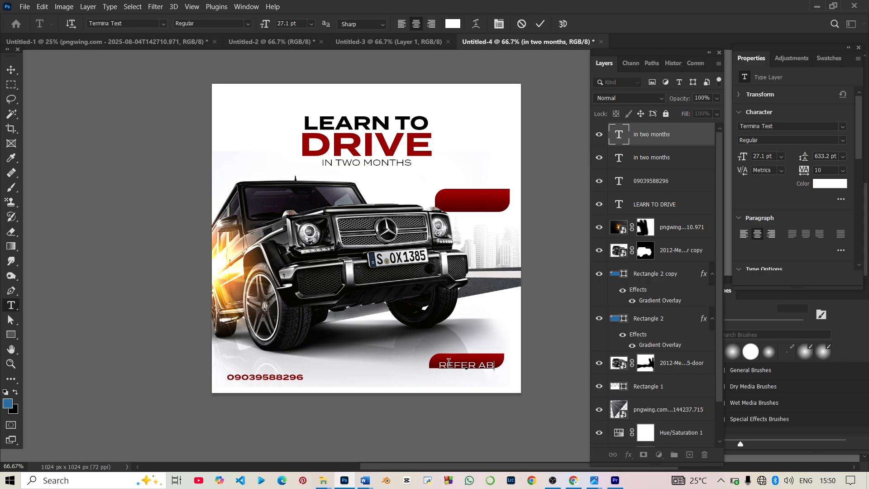
key("BackSpace")
type("n d")
key("BackSpace")
key("BackSpace")
key("BackSpace")
type("nd ea")
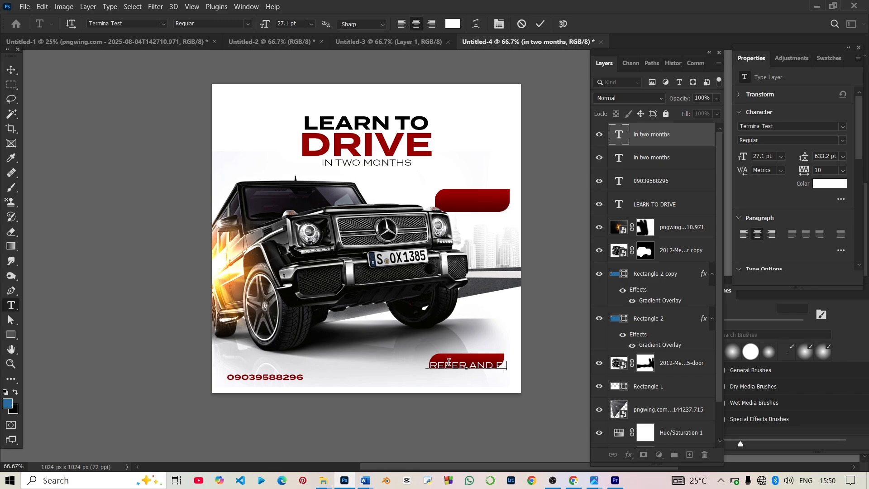
type("r")
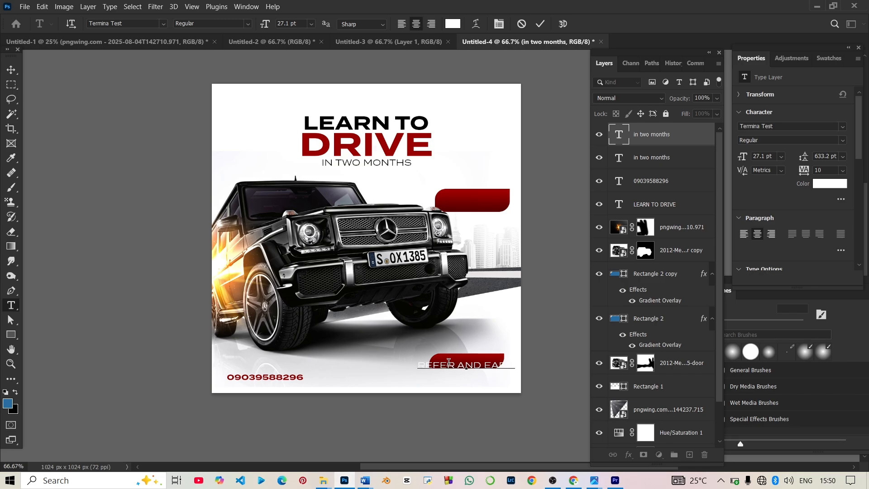
key("ctrl+a")
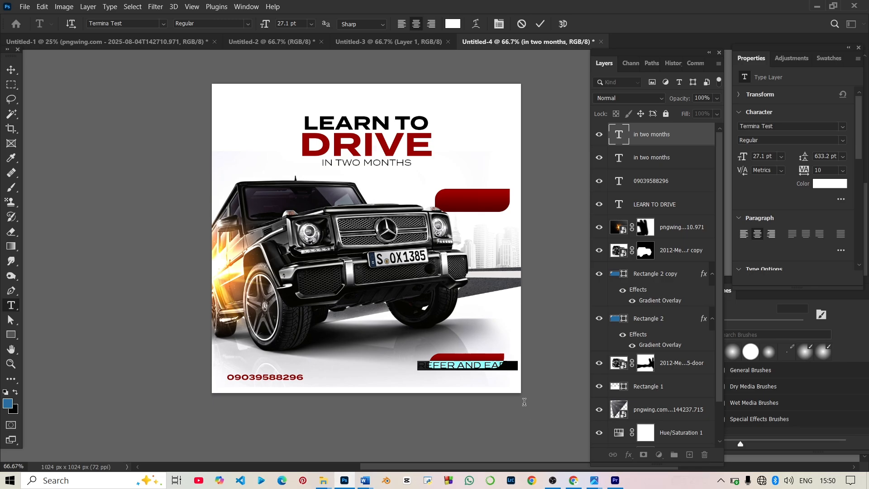
Step: Set the offer text to 16 pt with Auto leading and position it within the banner
left_click_drag(584, 425, 576, 411)
left_click(845, 156)
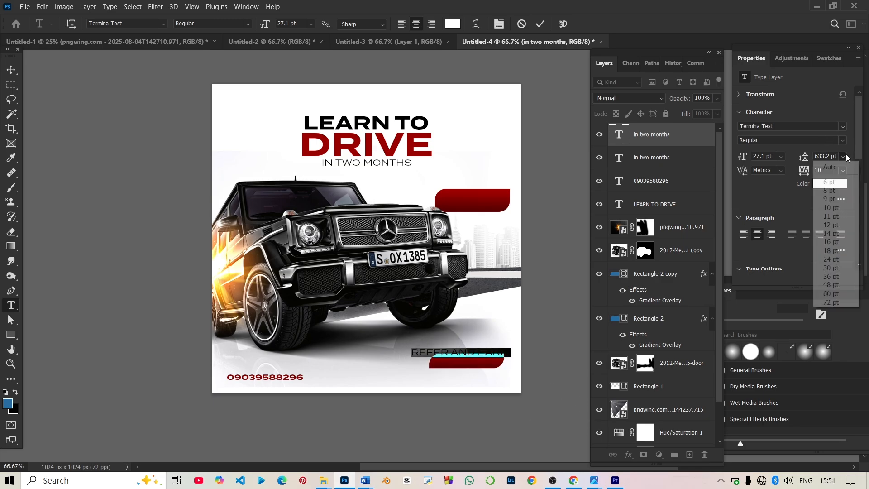
left_click(831, 166)
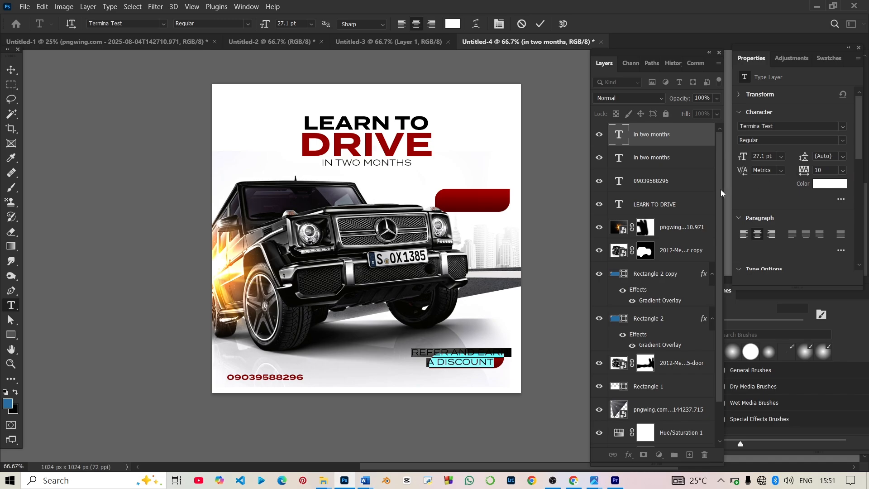
left_click_drag(743, 157, 737, 157)
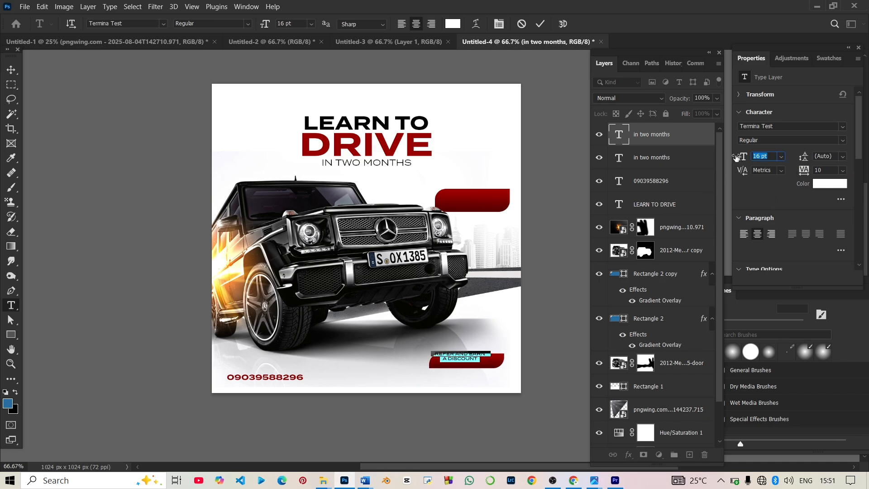
left_click_drag(489, 407, 492, 409)
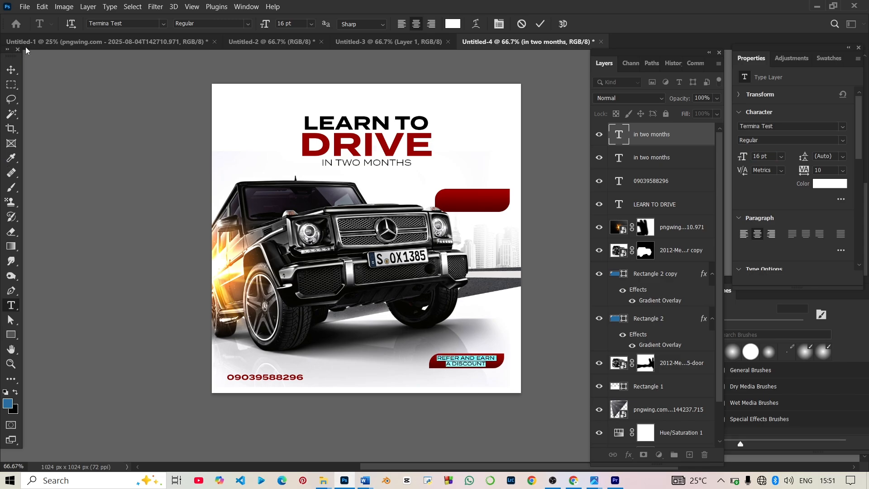
left_click(11, 69)
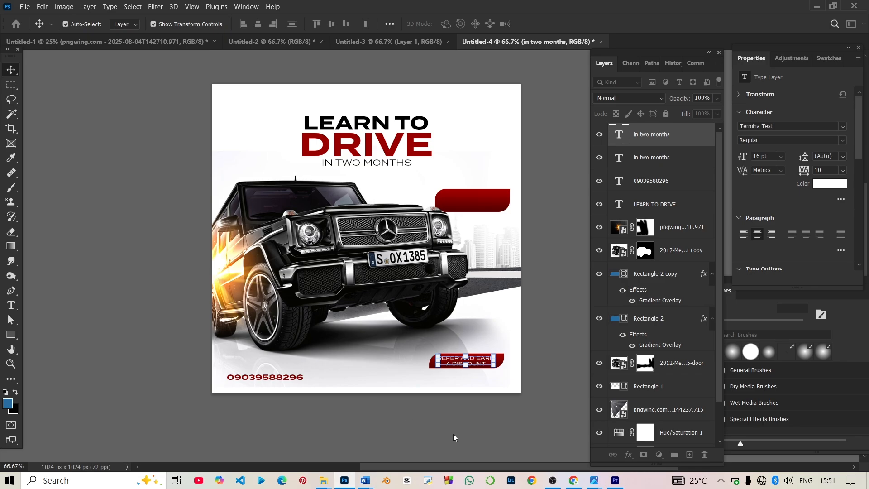
left_click(486, 367)
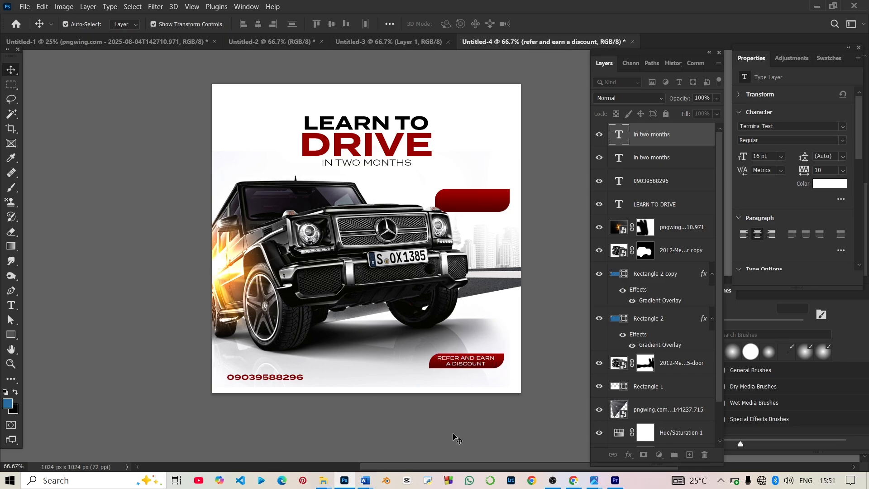
left_click(471, 364)
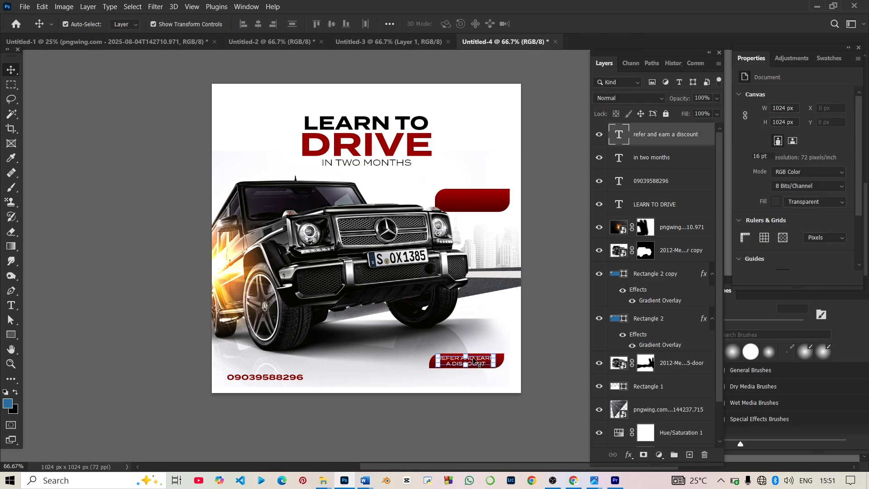
Step: Duplicate the offer text into the upper red banner and retype it as '30 DAY MONEY BACK IF NO RESULT'
left_click_drag(478, 213, 479, 203)
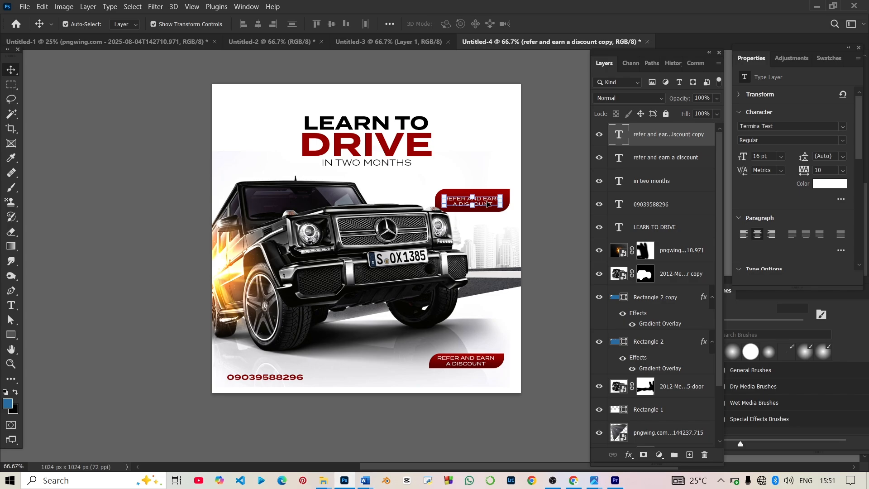
double_click(487, 205)
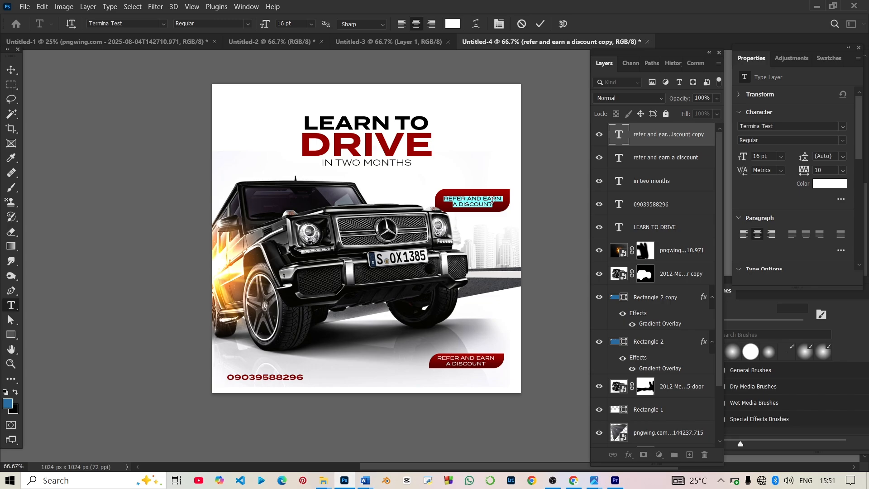
key("BackSpace")
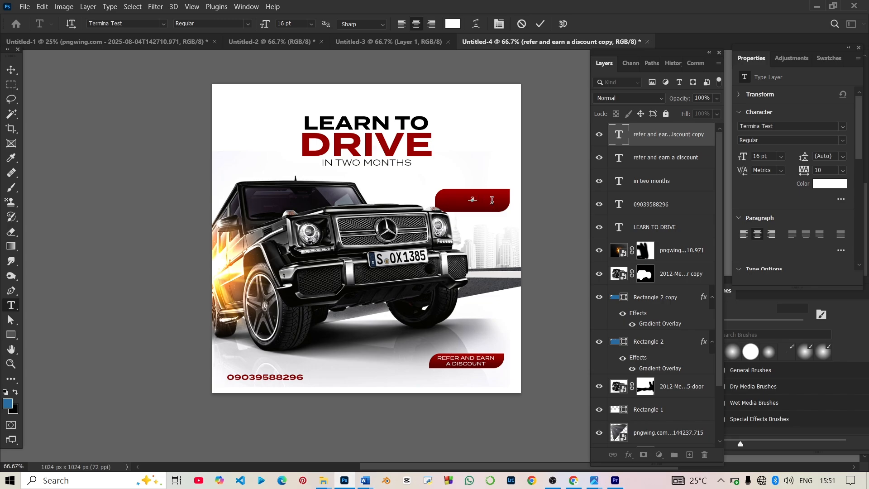
type("30 DAY MONEY BACK IF NO RESULT")
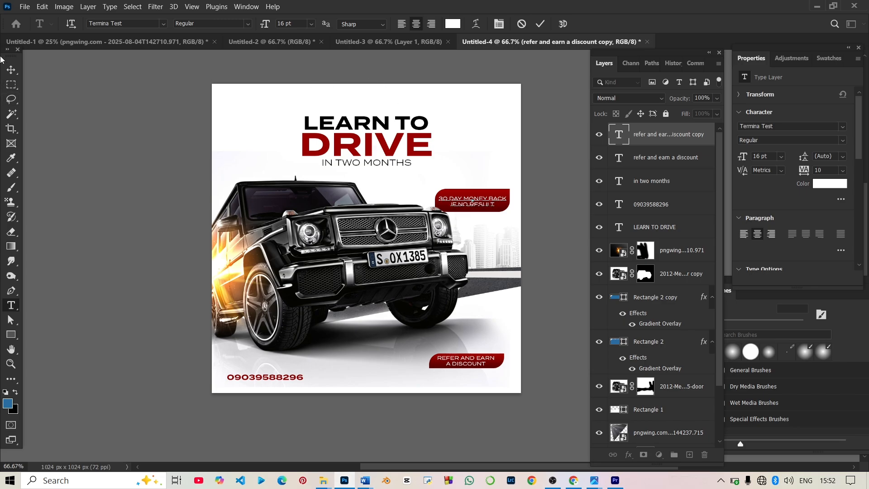
left_click(11, 70)
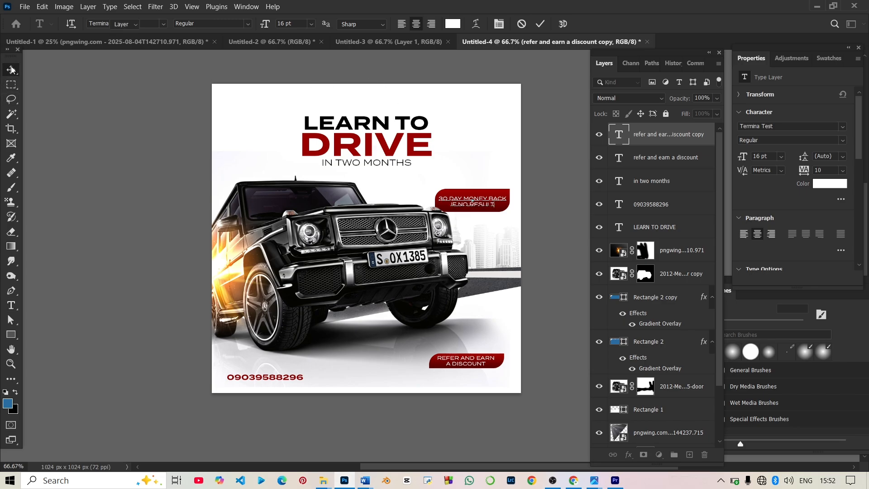
Step: Check the Downloads folder in File Explorer, then return to the poster in Photoshop
left_click(163, 187)
mouse_move(325, 483)
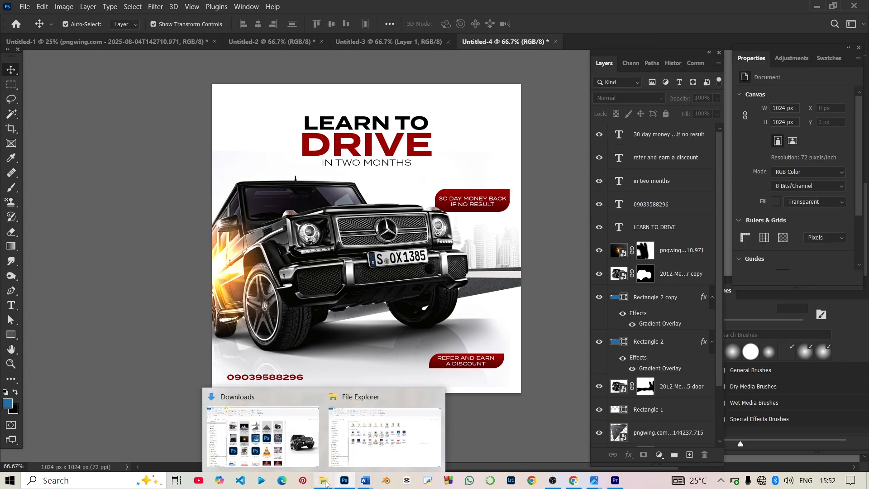
left_click(263, 434)
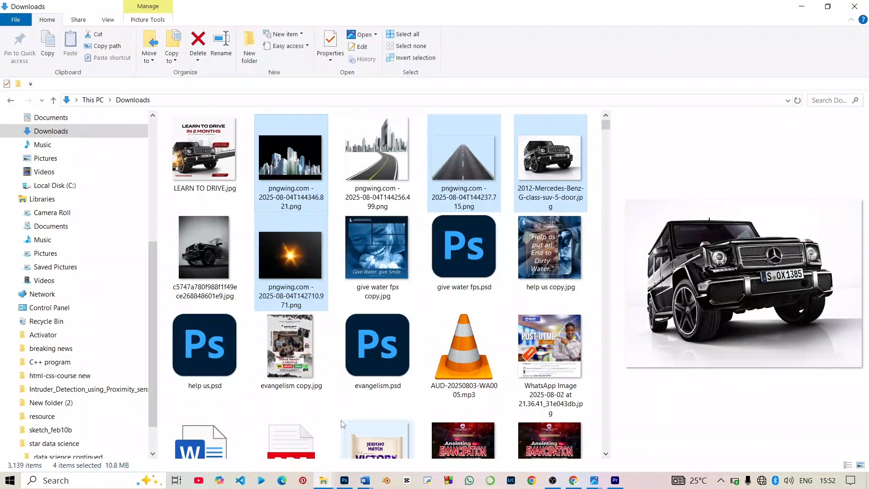
left_click(345, 481)
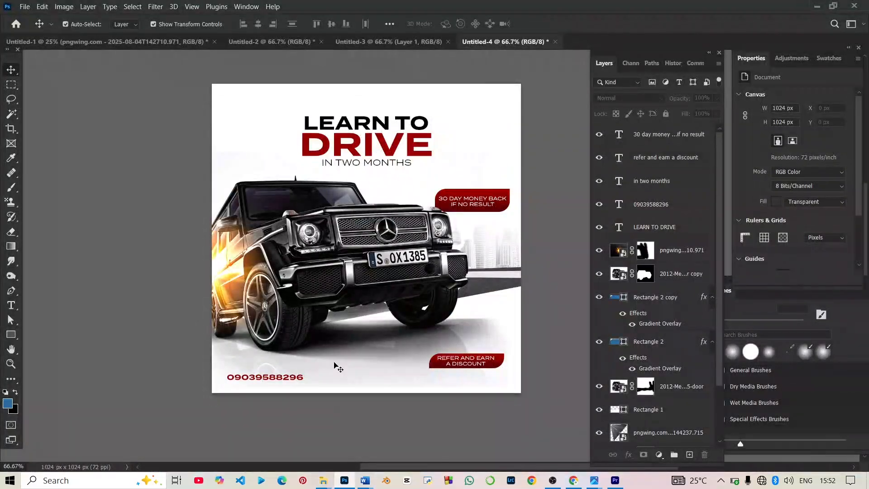
Step: Alt-drag a copy of the orange light flare up and right over the upper red banner
left_click(215, 261)
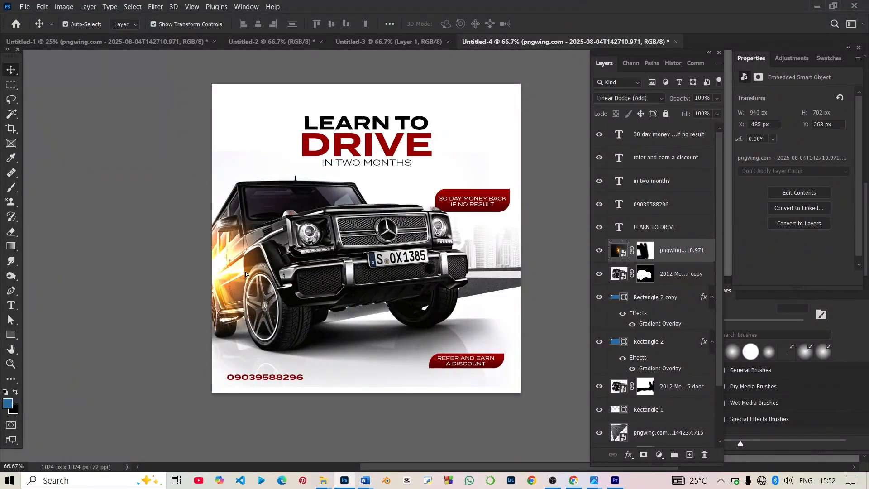
left_click_drag(245, 274, 346, 162)
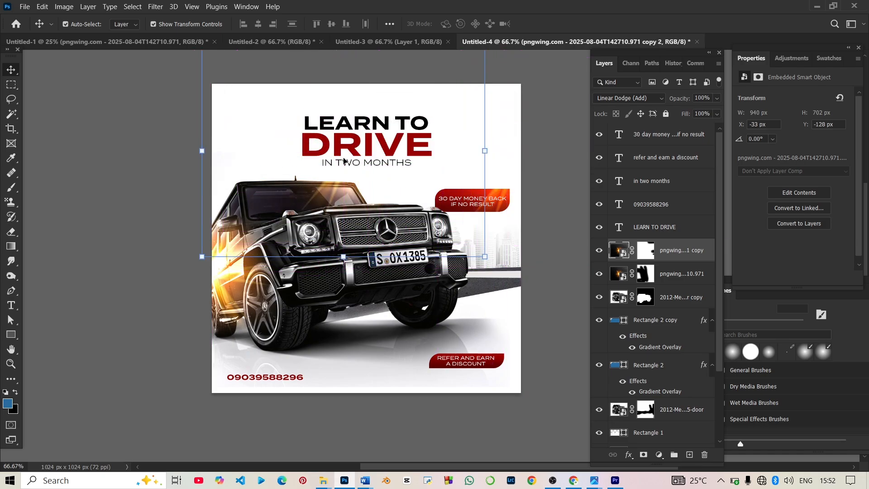
left_click(543, 156)
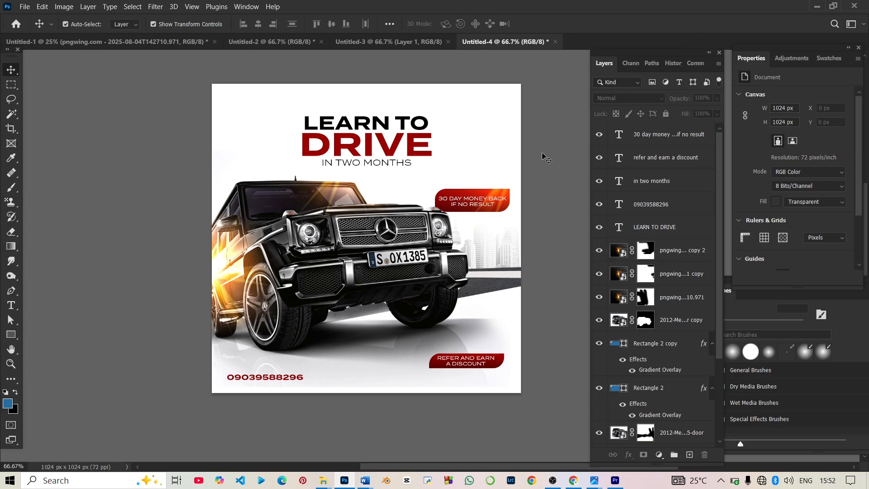
Step: Stamp all visible layers into a new merged Layer 1 and apply Add Noise to it
key("ctrl+alt+shift+e")
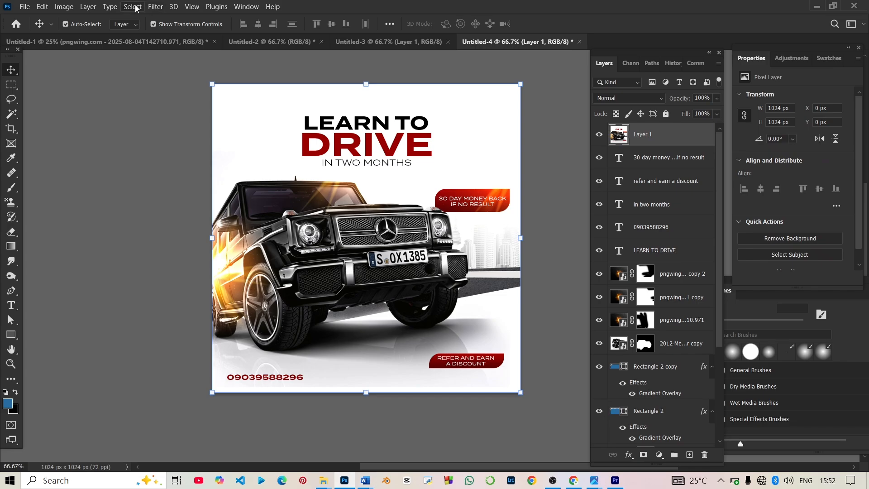
left_click(133, 7)
left_click(144, 6)
left_click(156, 6)
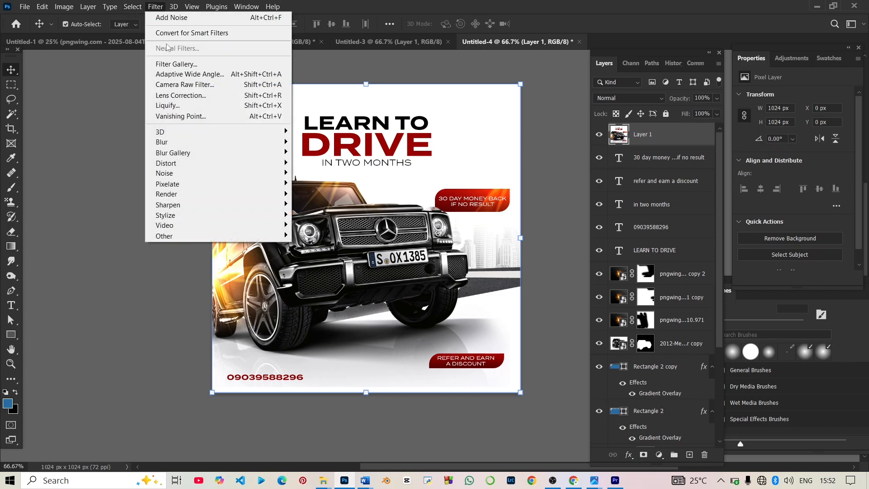
left_click(172, 17)
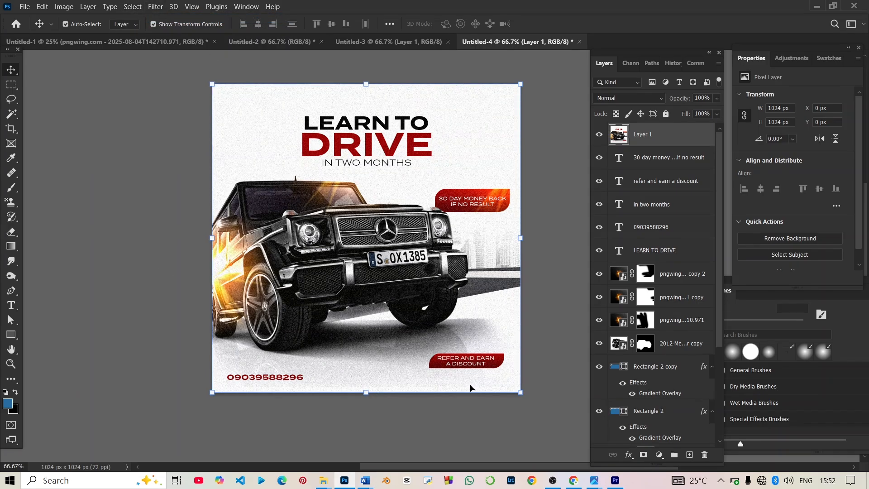
Step: Fit the whole grainy poster on screen to review the noise texture
left_click(490, 431)
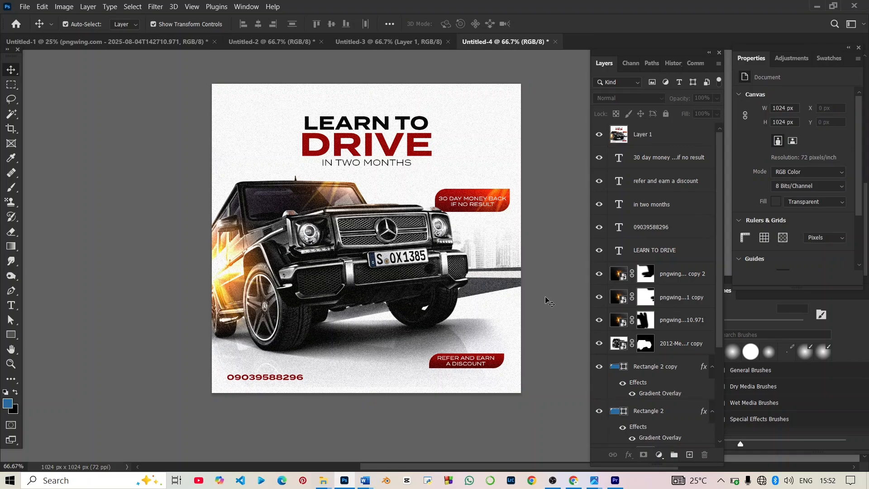
key("ctrl+0")
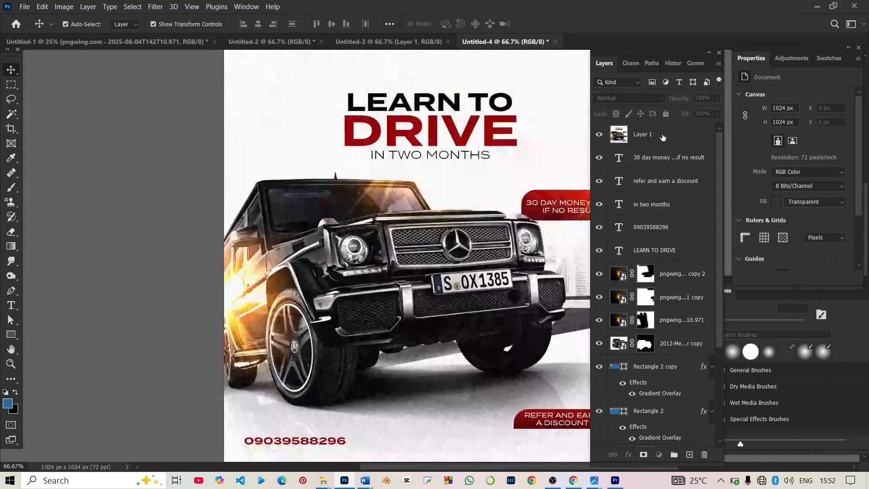
left_click(664, 138)
scroll(371, 269, "right", 3)
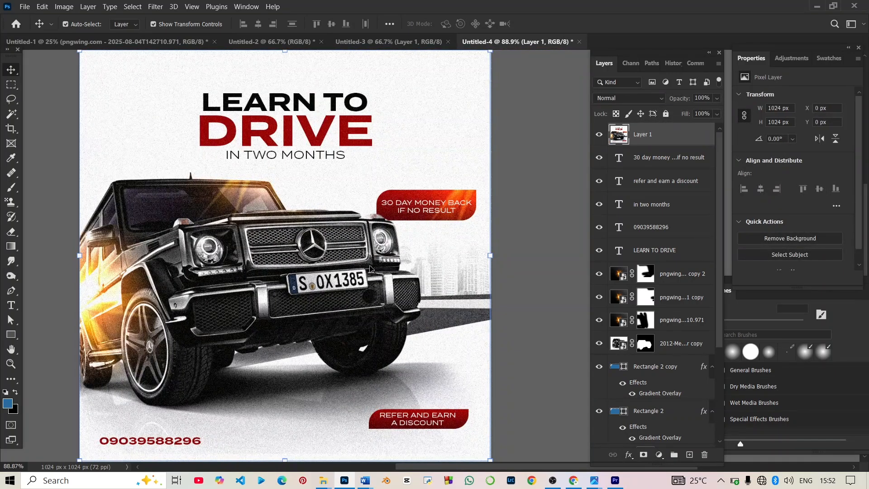
left_click(557, 220)
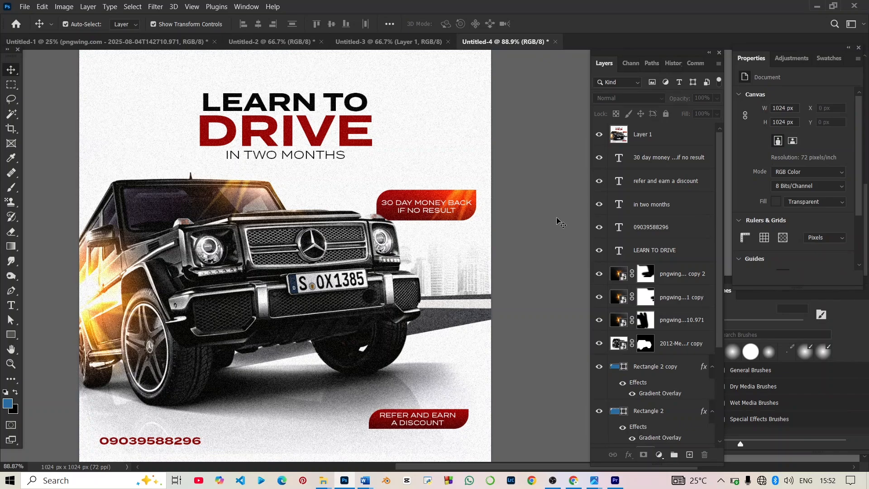